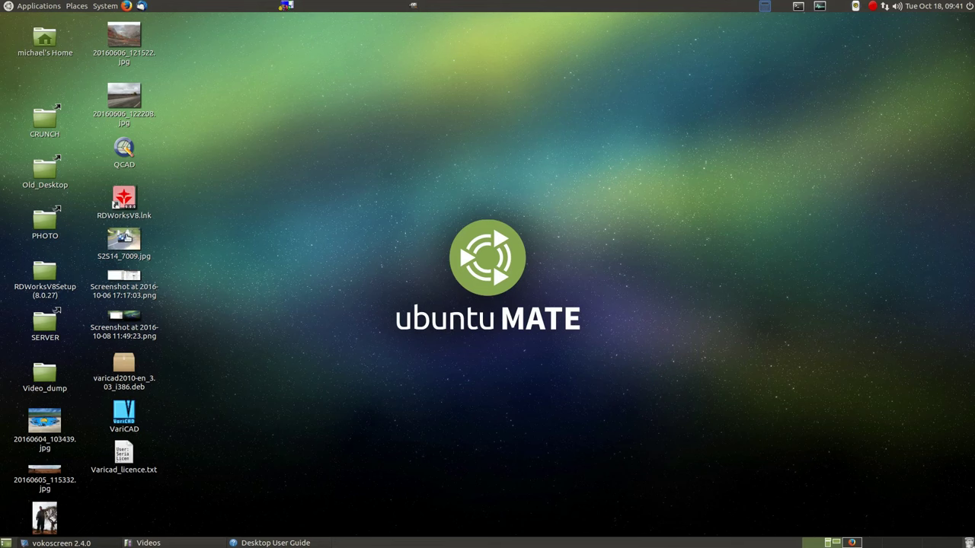
Open S2S14_7009.jpg from the desktop in GIMP Image Editor and move the window left
right_click(127, 241)
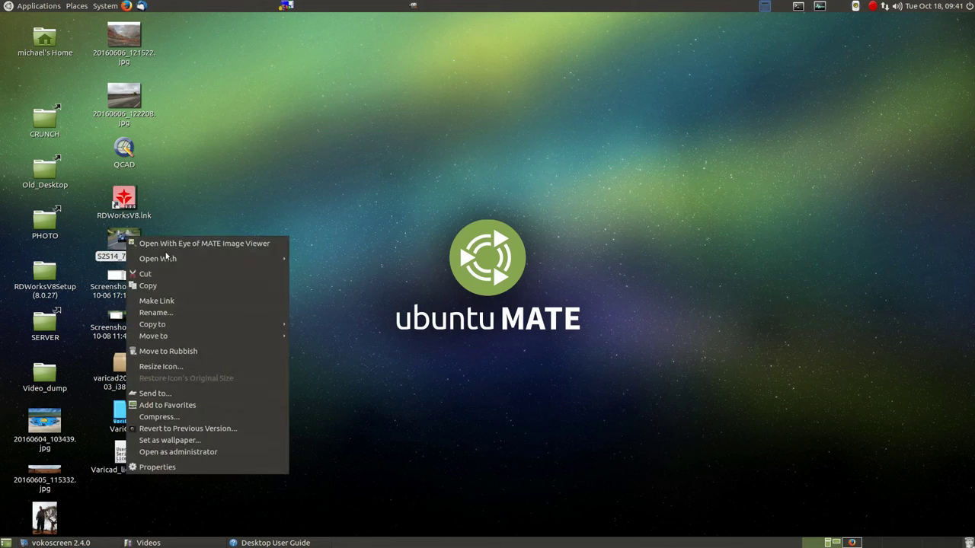
mouse_move(167, 259)
click(312, 271)
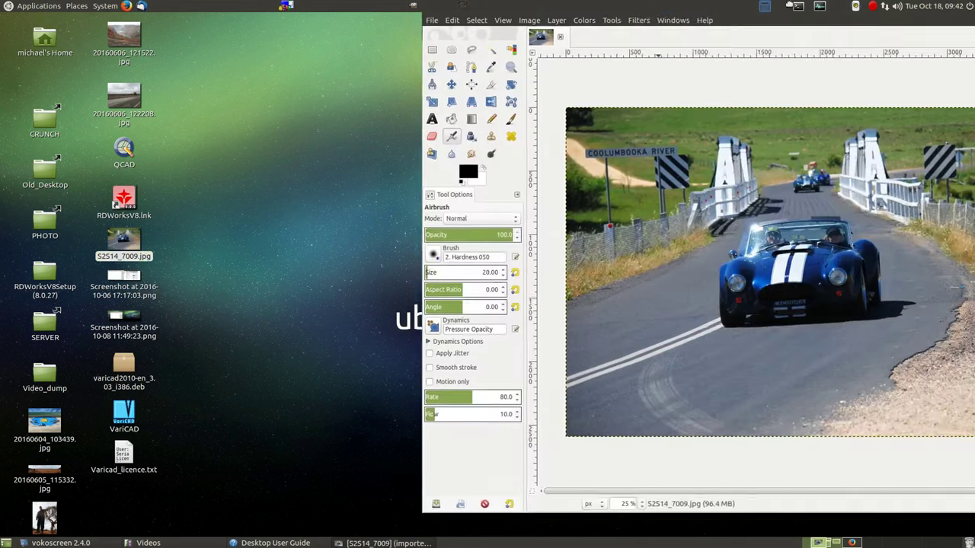
drag(815, 26, 477, 24)
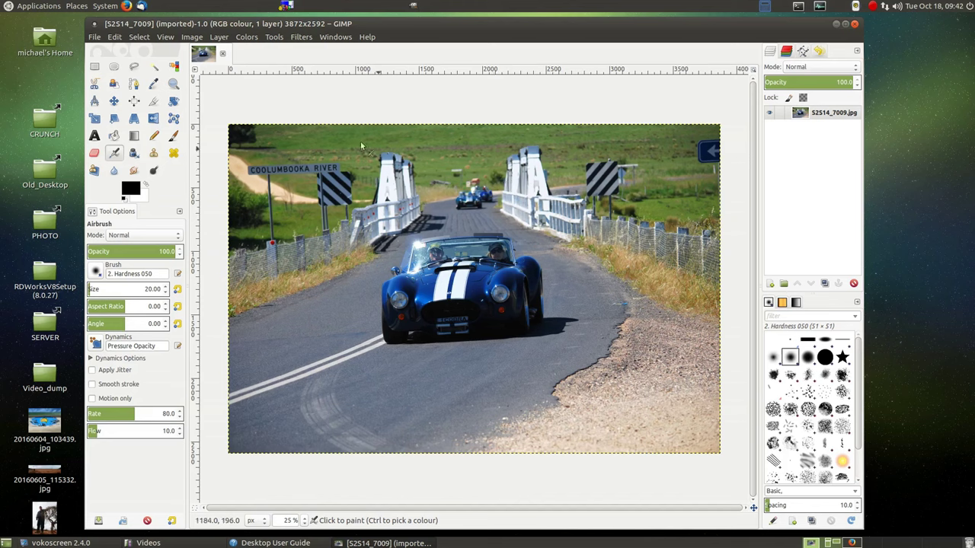
Convert the photo to indexed mode with the black and white (1-bit) palette and no dithering
click(248, 37)
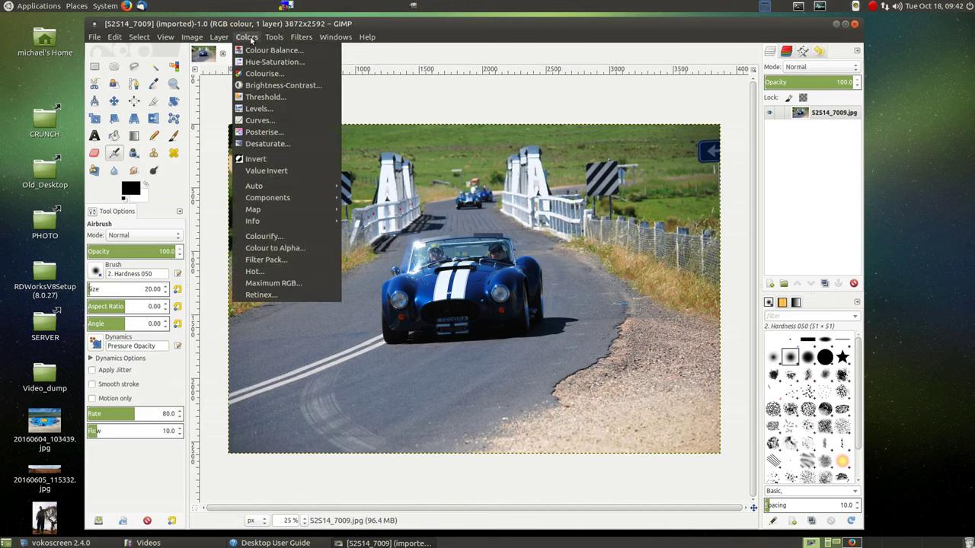
mouse_move(195, 37)
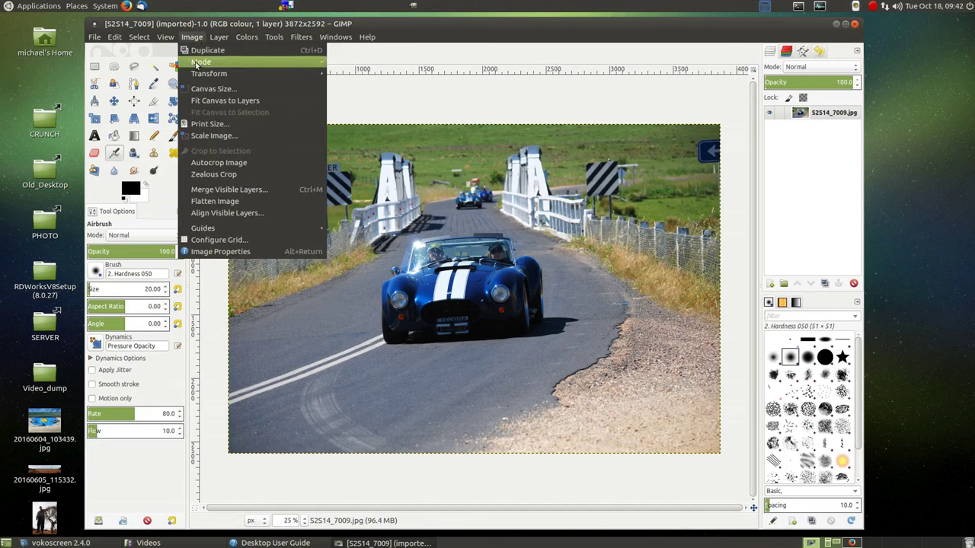
mouse_move(196, 63)
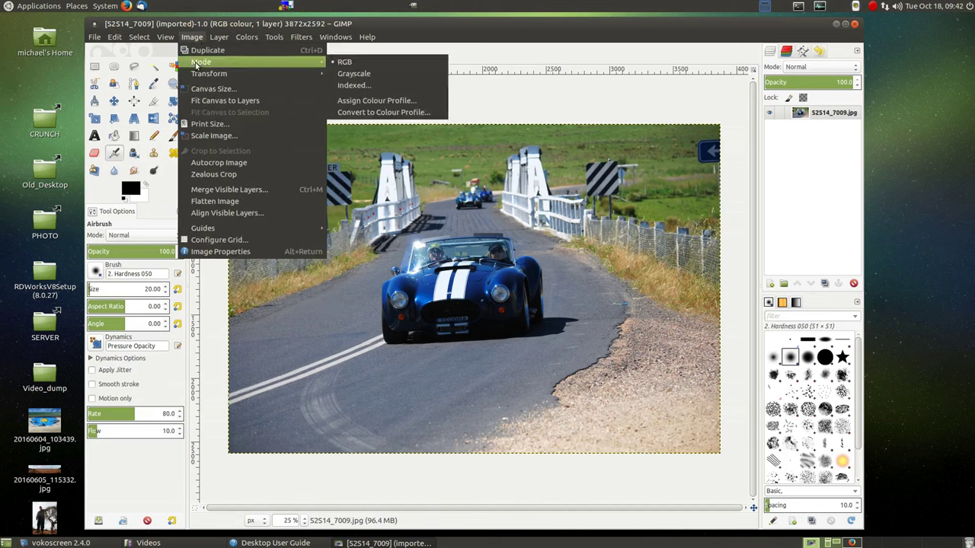
click(359, 86)
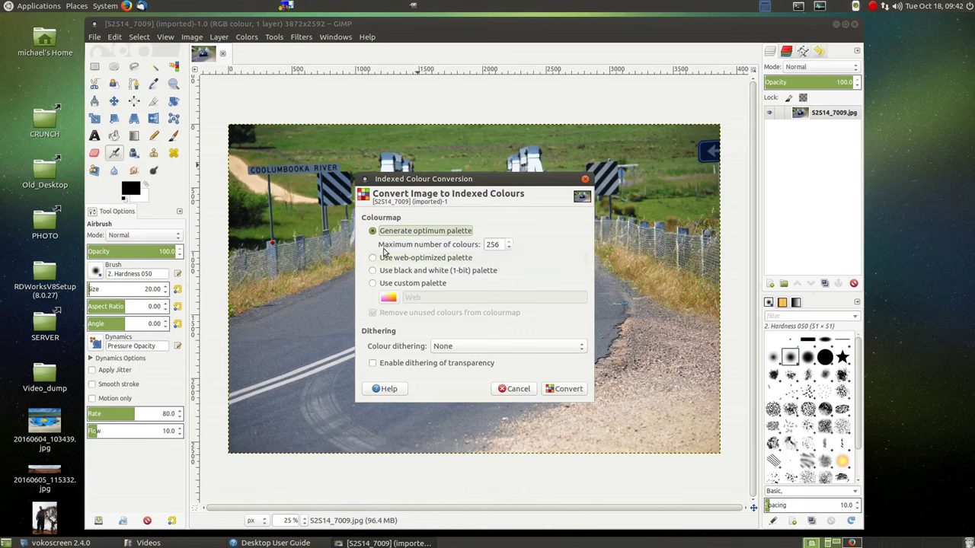
click(373, 271)
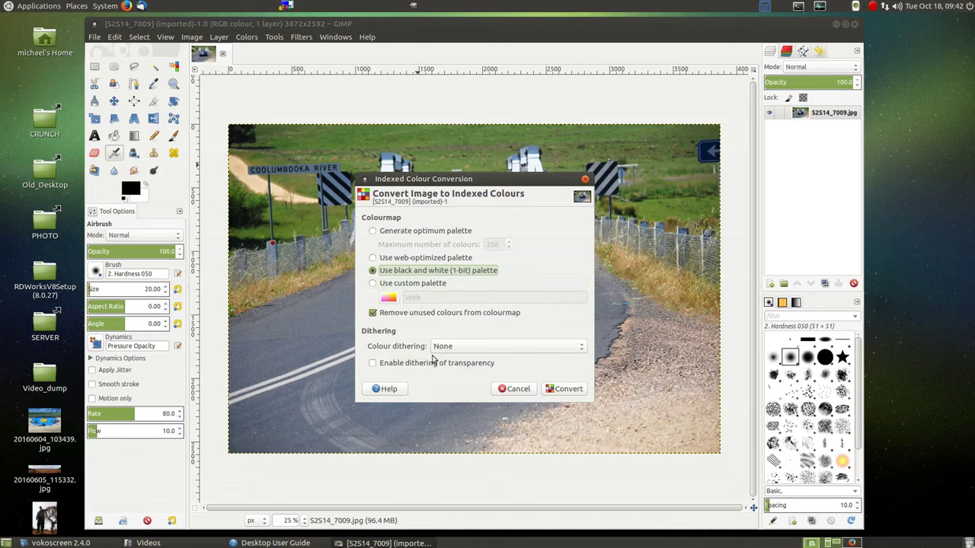
click(562, 391)
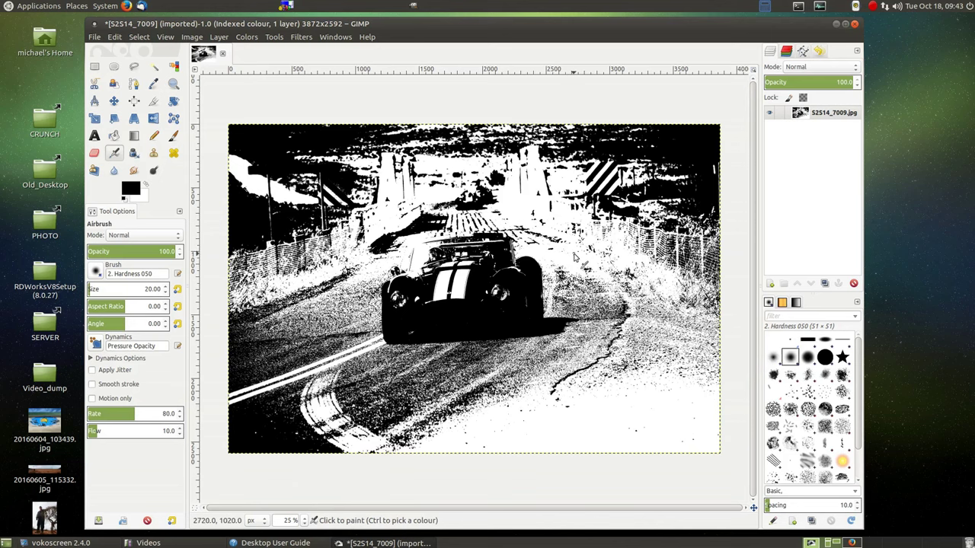
Zoom in to inspect the 1-bit result, zoom back out, and undo the conversion with Ctrl+Z
scroll(575, 258, up, 4)
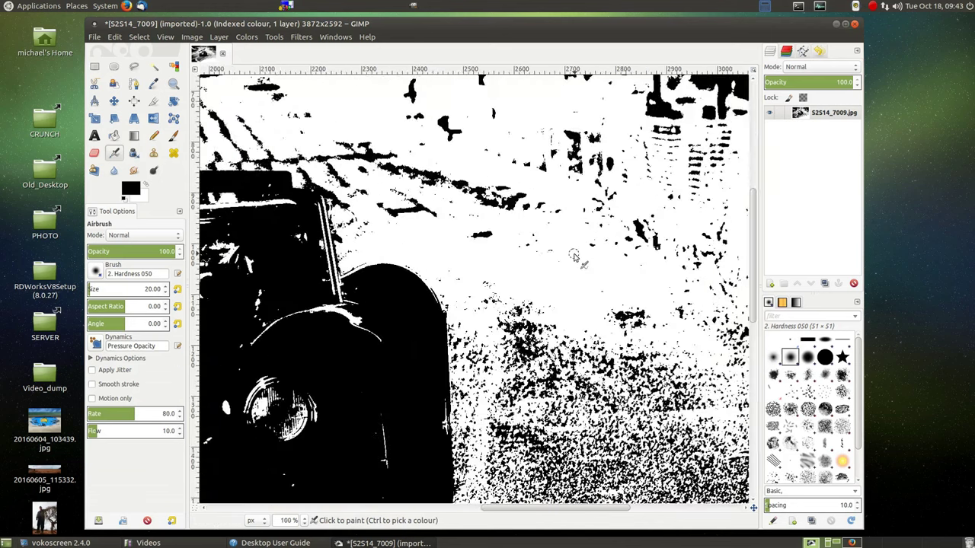
scroll(575, 257, up, 1)
scroll(575, 257, up, 1)
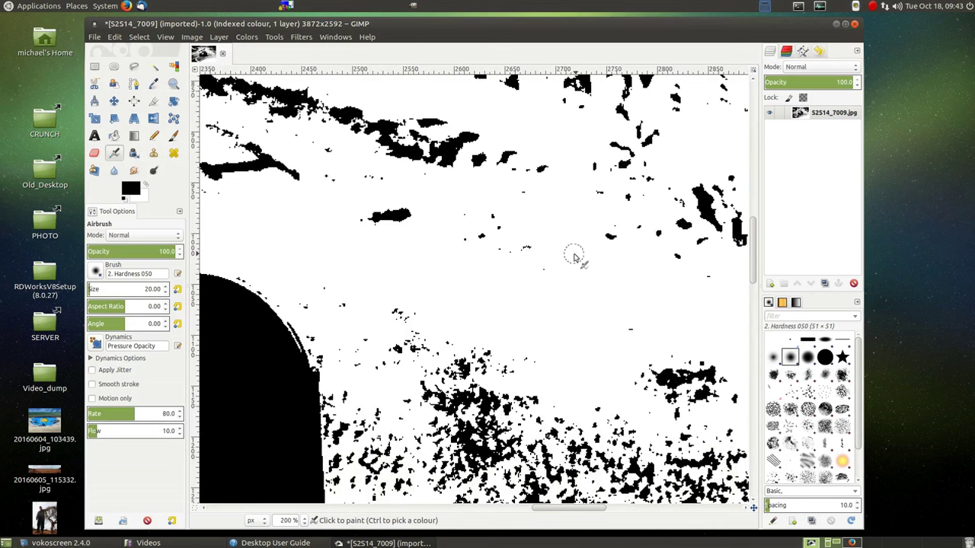
scroll(575, 257, down, 5)
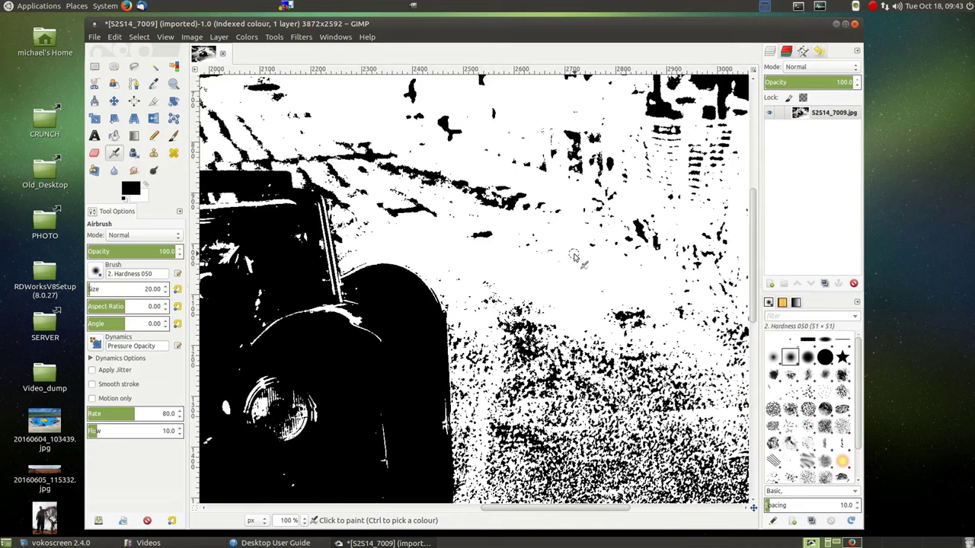
scroll(575, 257, down, 1)
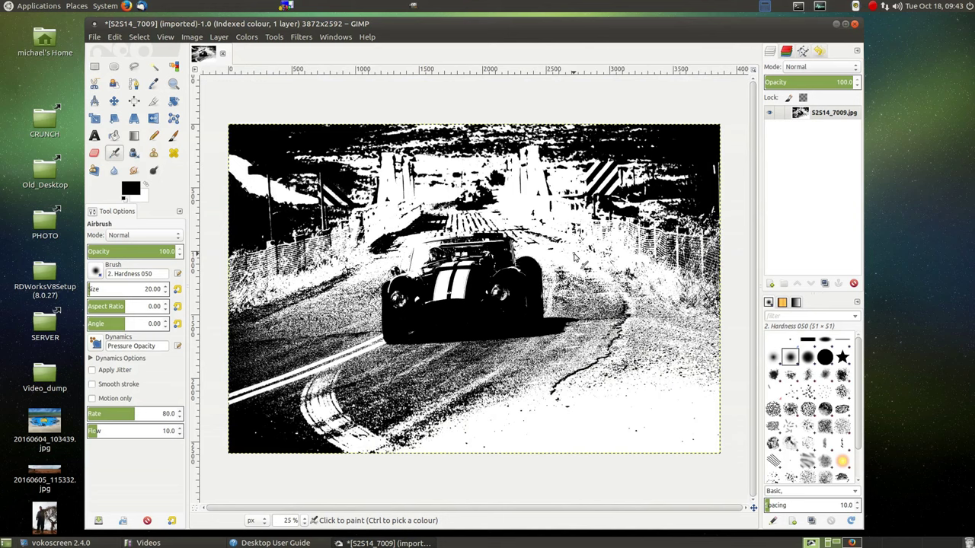
key(ctrl)
key(ctrl+z)
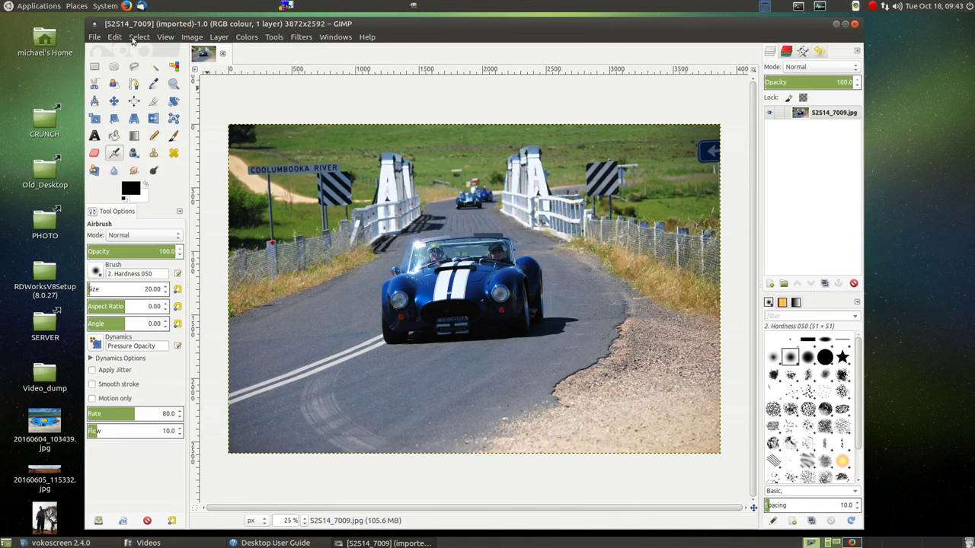
Convert to indexed mode with the black and white (1-bit) palette and Positioned dithering
click(192, 38)
mouse_move(202, 63)
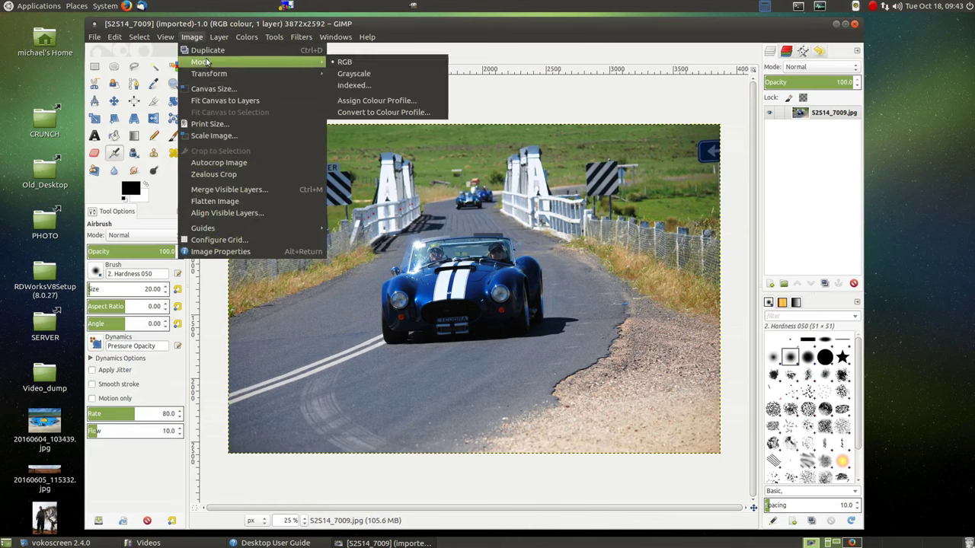
click(347, 86)
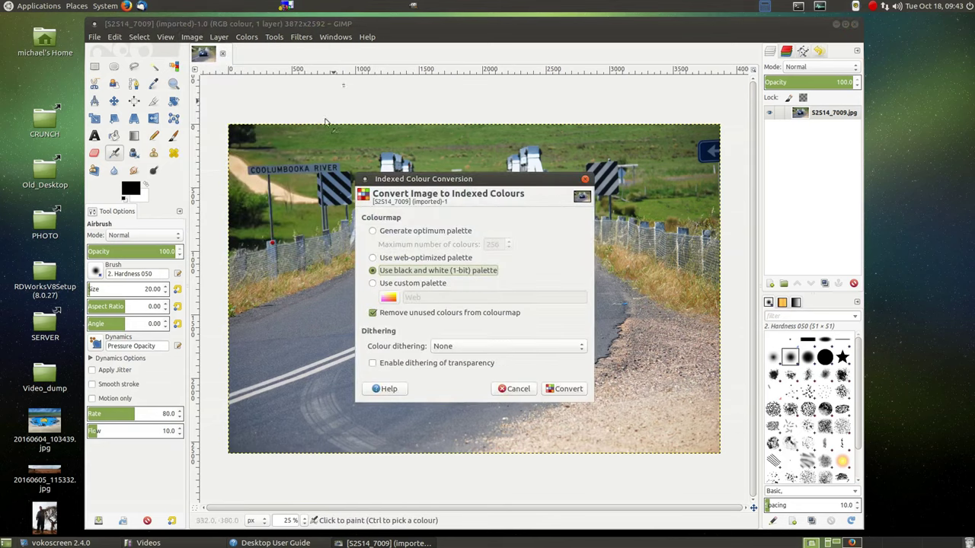
click(508, 346)
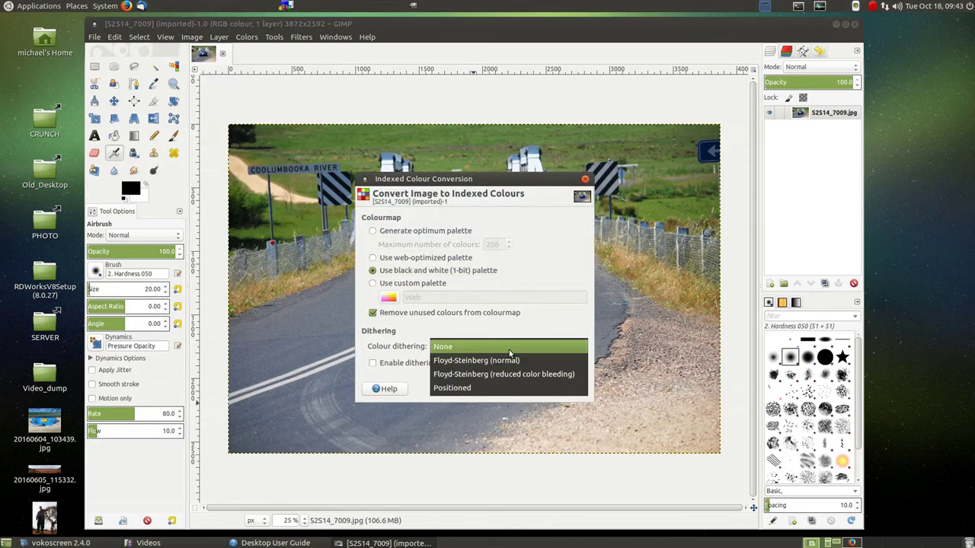
click(481, 389)
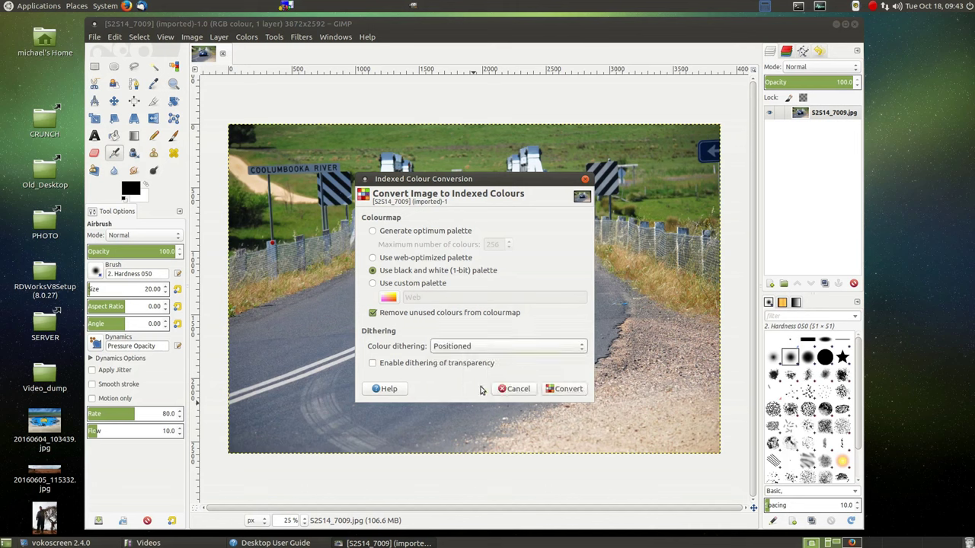
click(565, 391)
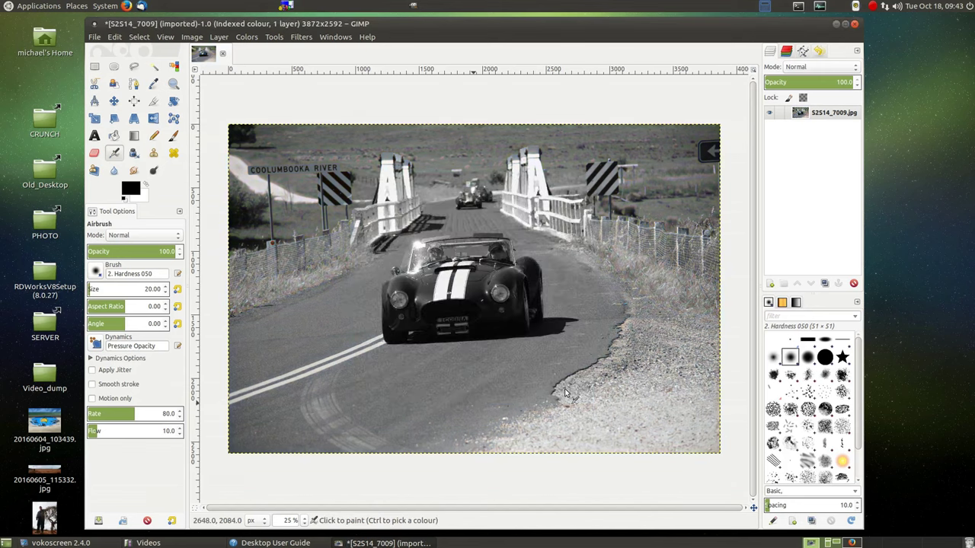
ctrl+scroll(565, 393, up, 4)
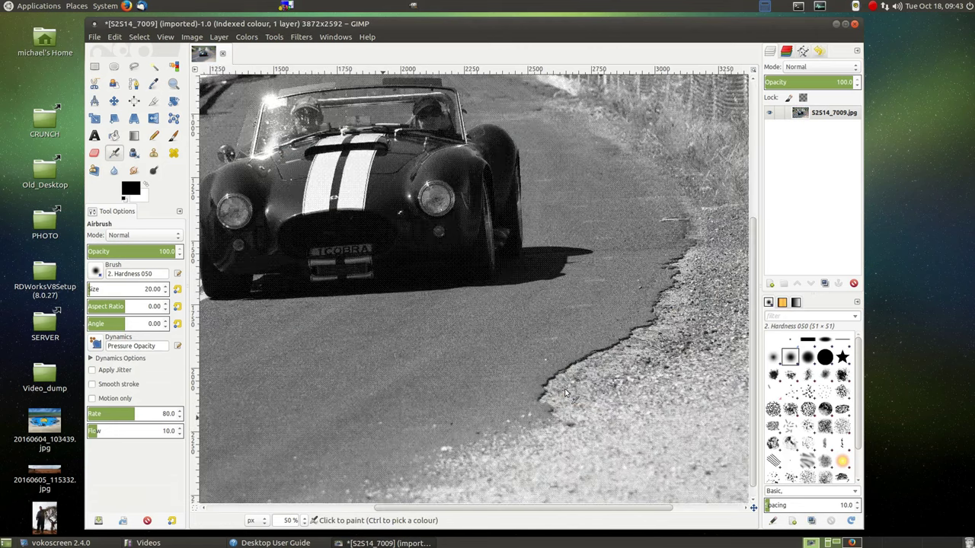
ctrl+scroll(565, 393, up, 4)
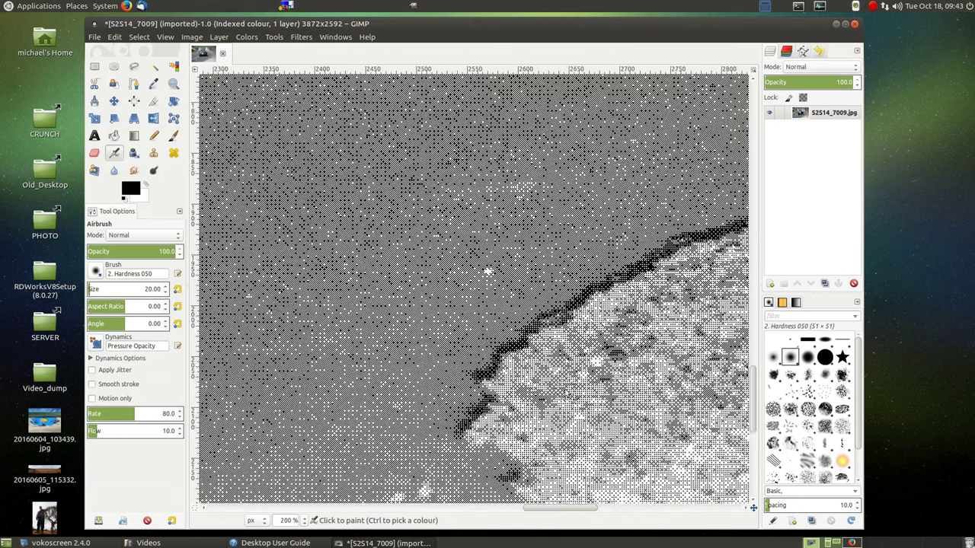
ctrl+scroll(565, 393, up, 2)
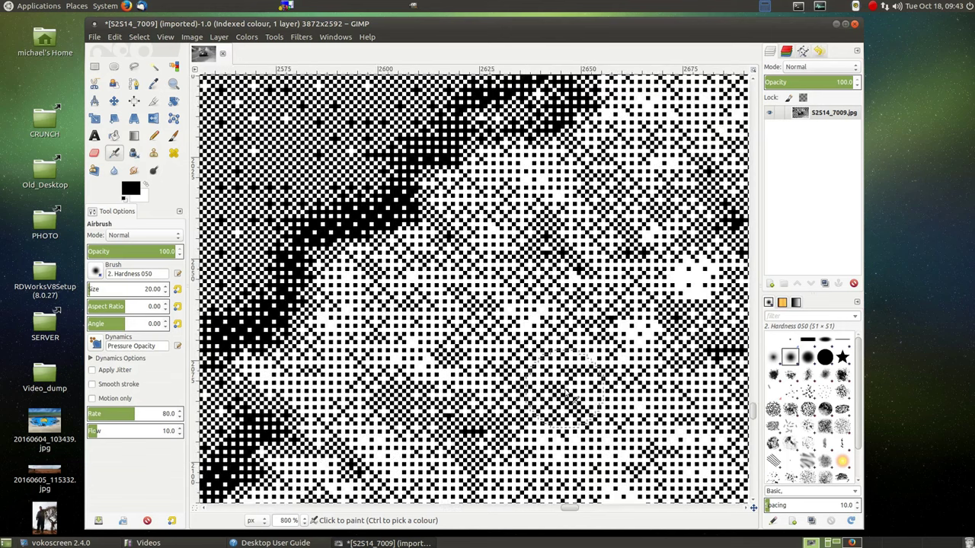
ctrl+scroll(567, 393, up, 1)
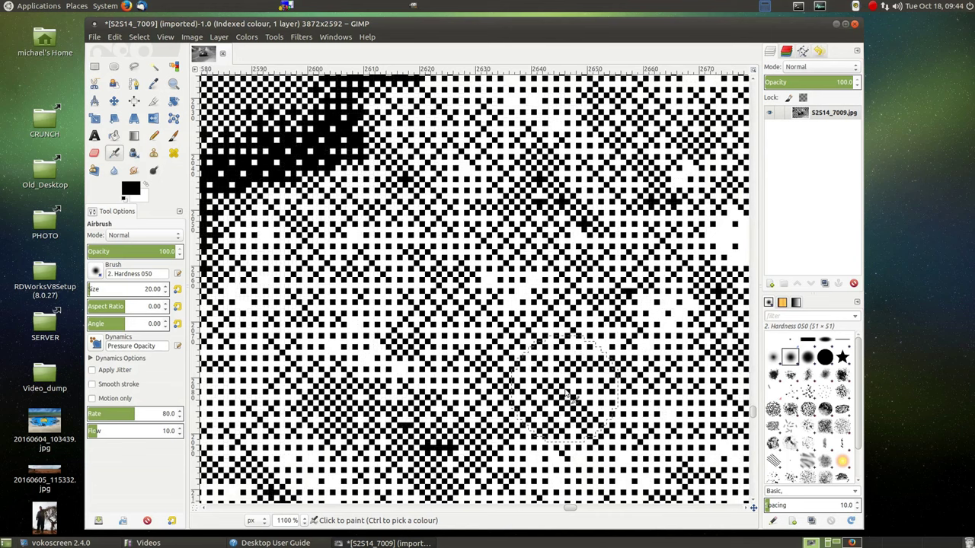
ctrl+scroll(568, 392, down, 4)
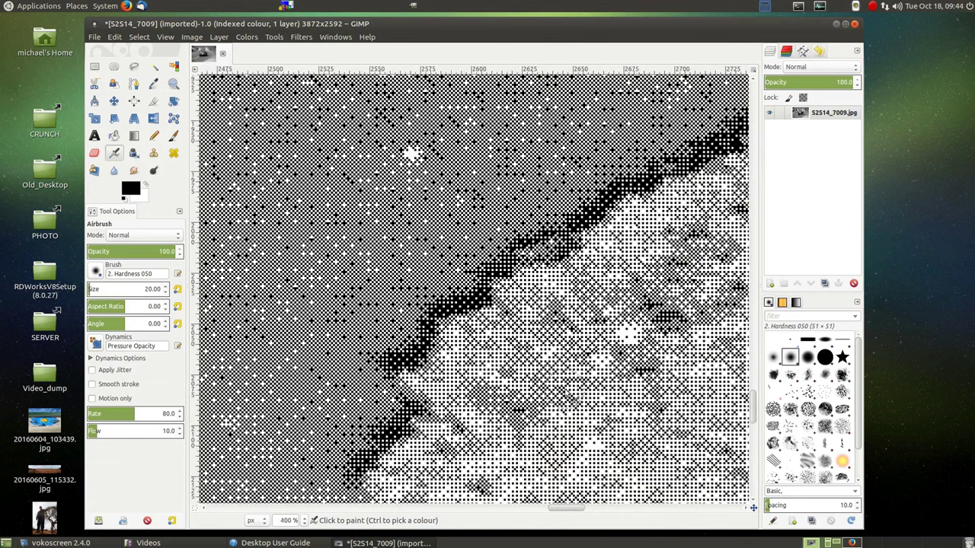
ctrl+scroll(567, 393, down, 3)
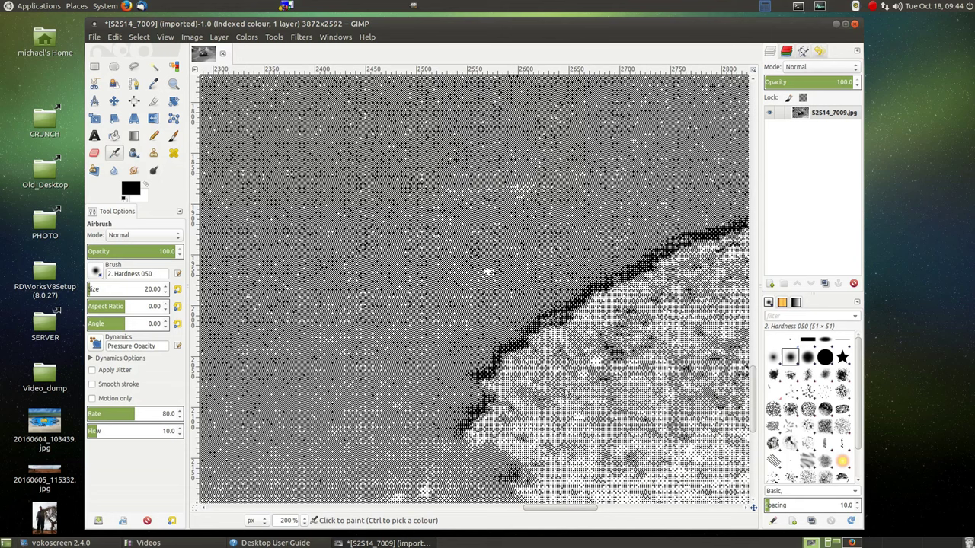
ctrl+scroll(565, 393, down, 4)
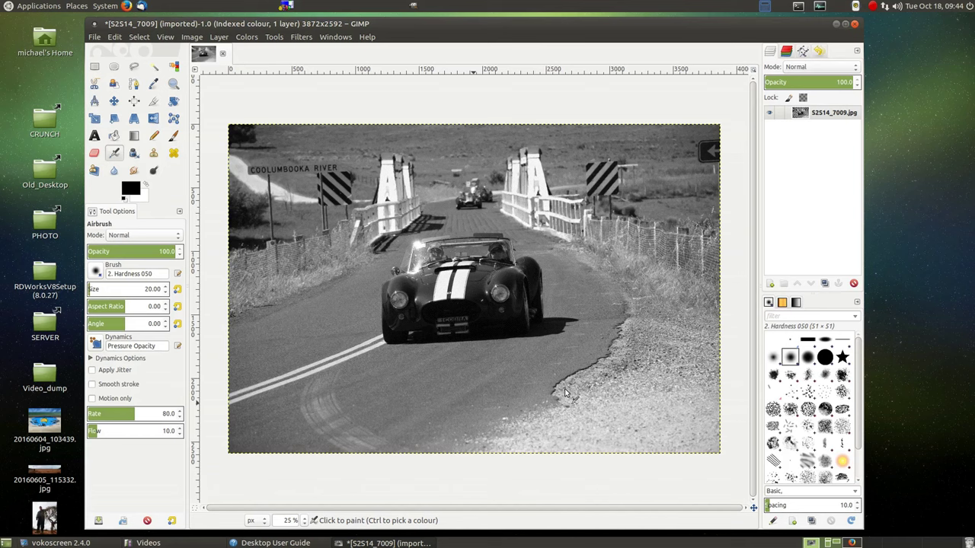
Scale the dithered image to a 500 px height, giving 747×500
click(192, 38)
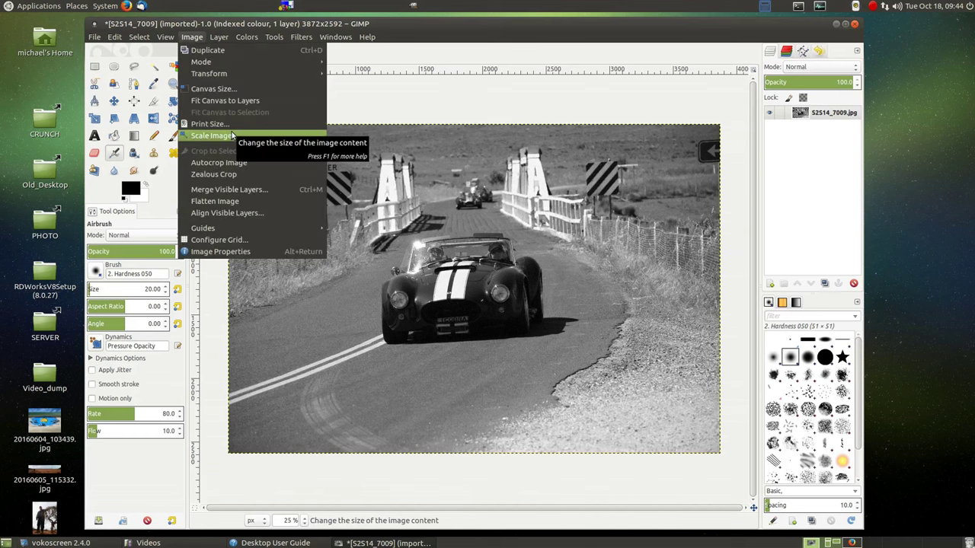
click(234, 136)
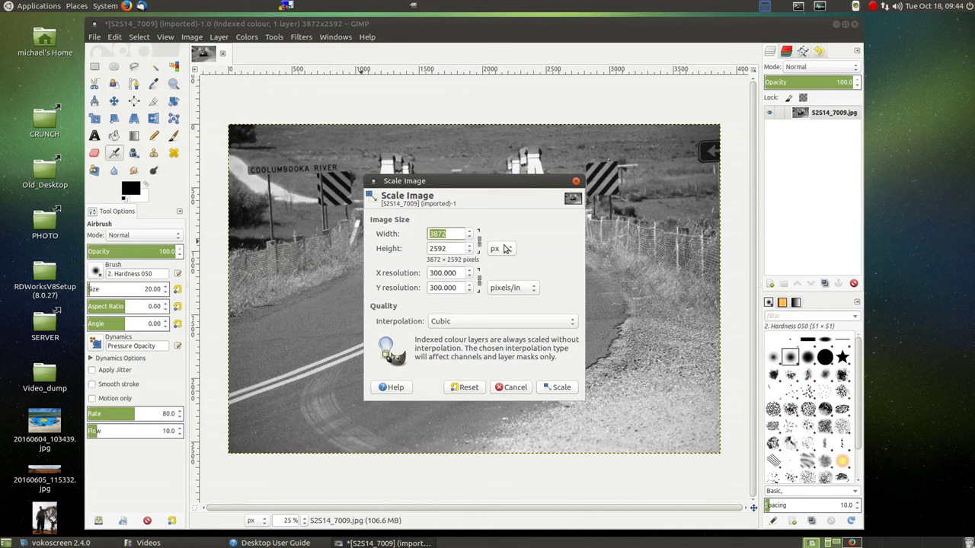
key(Tab)
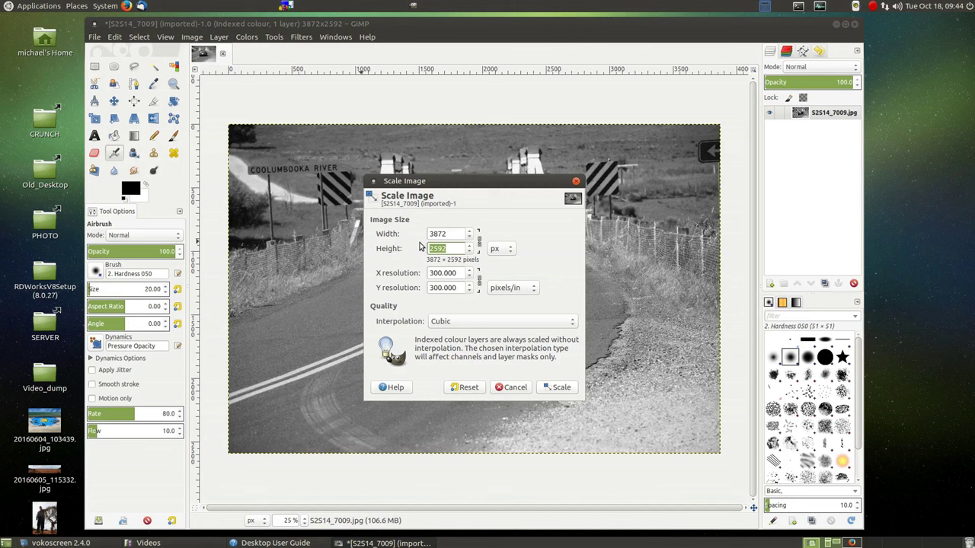
text(500)
key(Tab)
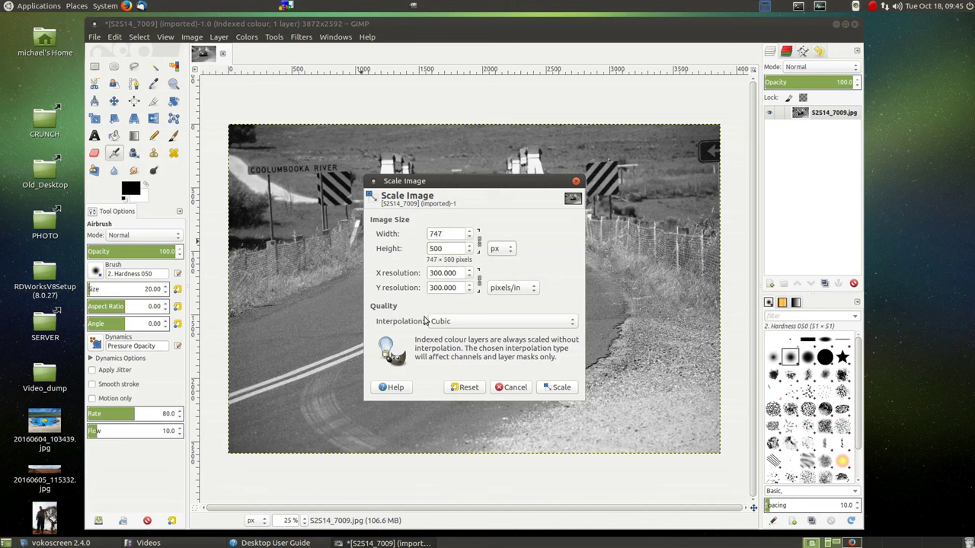
click(561, 388)
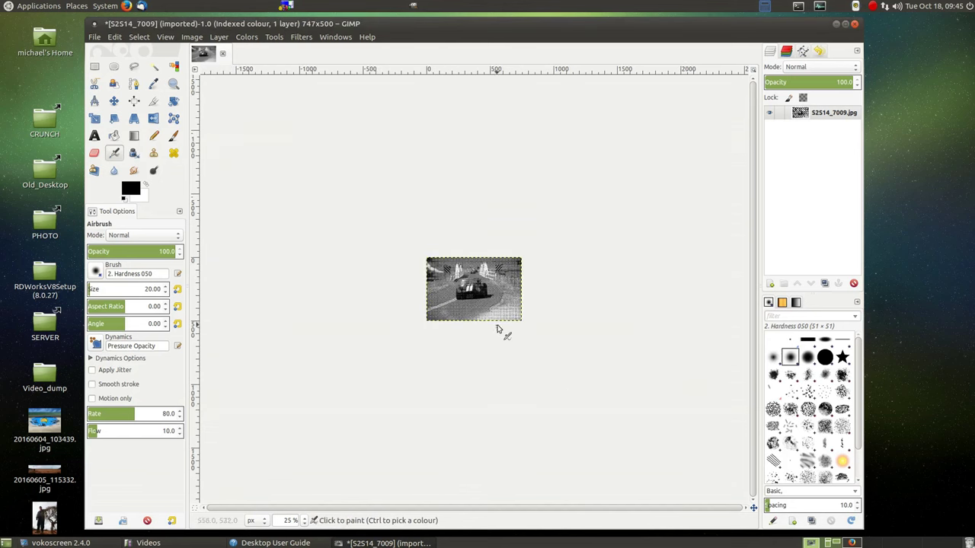
Zoom in to 200% and closer to inspect the dithering, zoom back out to 25%, then undo
key(1)
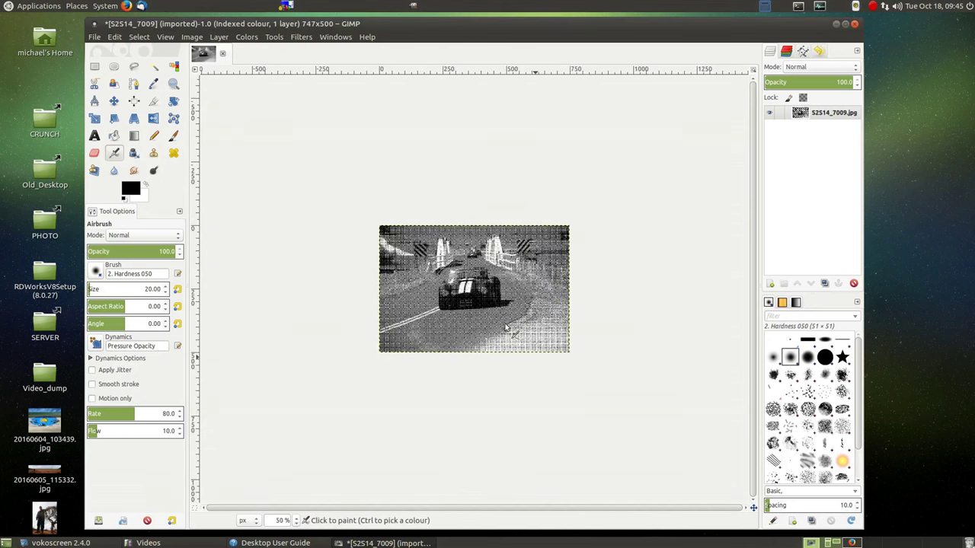
key(2)
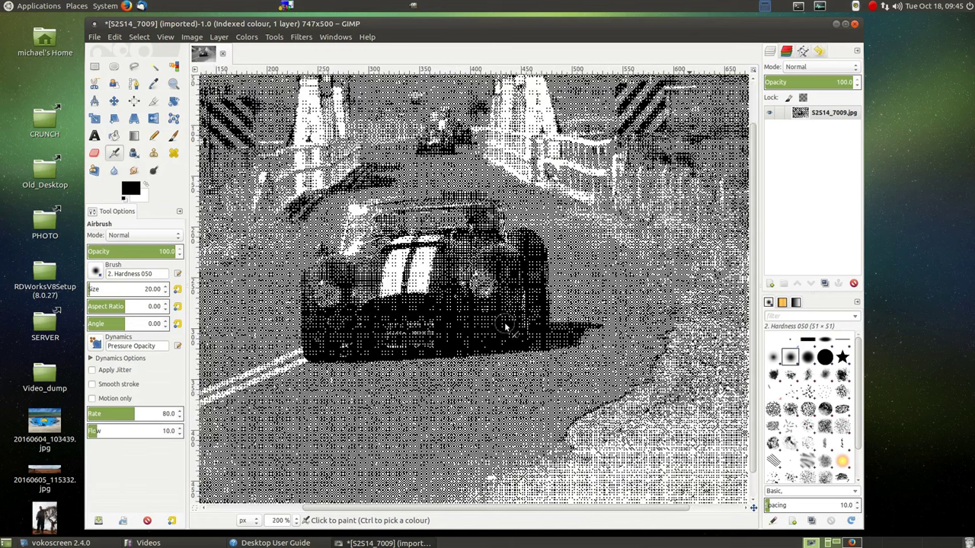
key(plus)
key(plus)
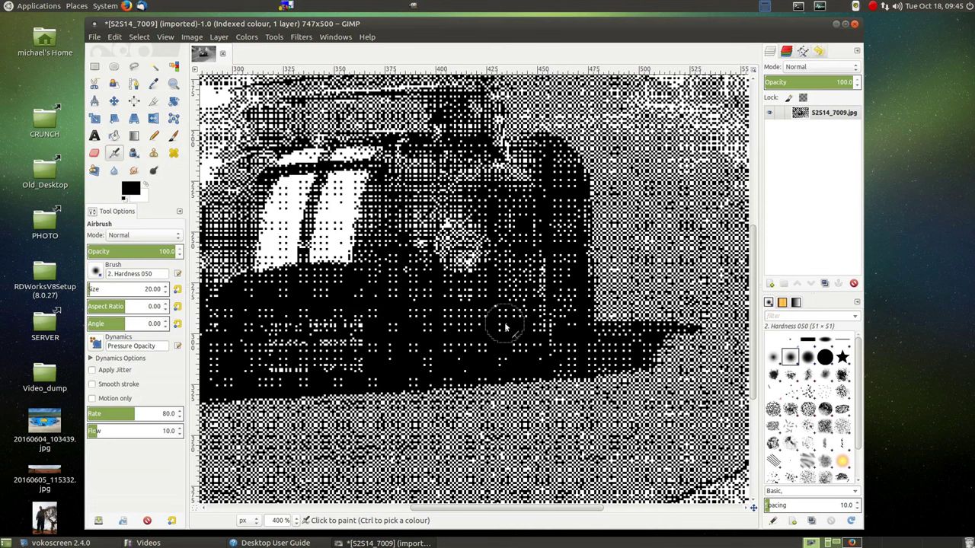
key(minus)
key(minus)
key(minus)
key(minus)
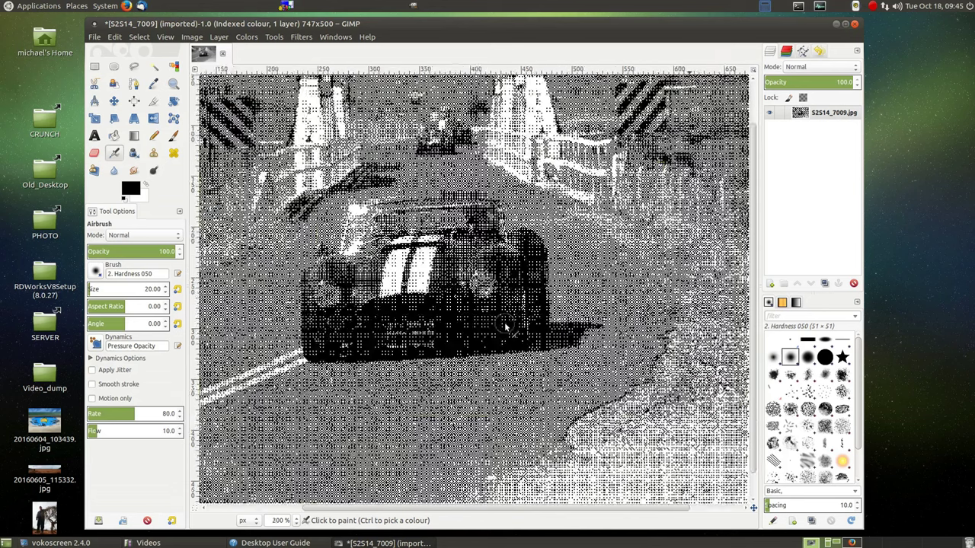
key(minus)
key(minus)
key(minus)
key(minus)
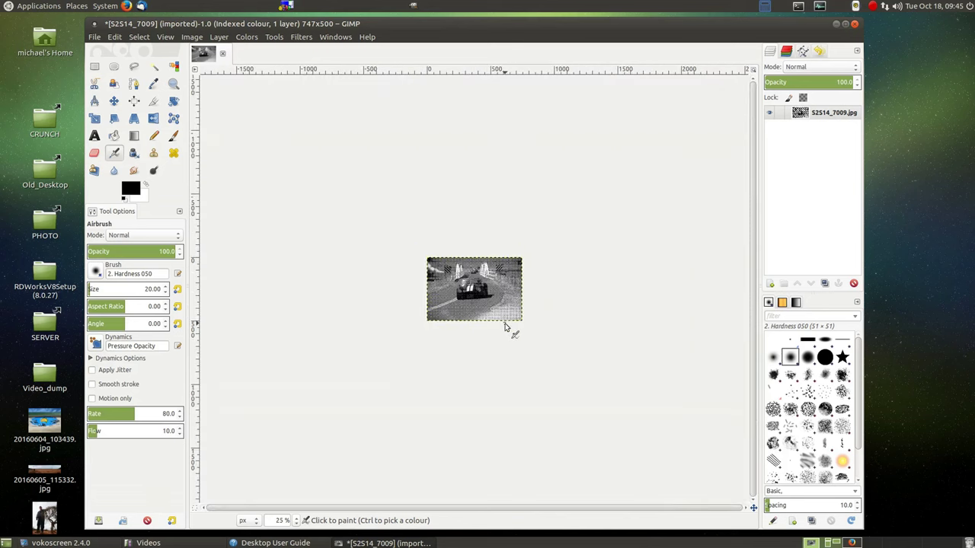
key(ctrl+z)
key(ctrl+z)
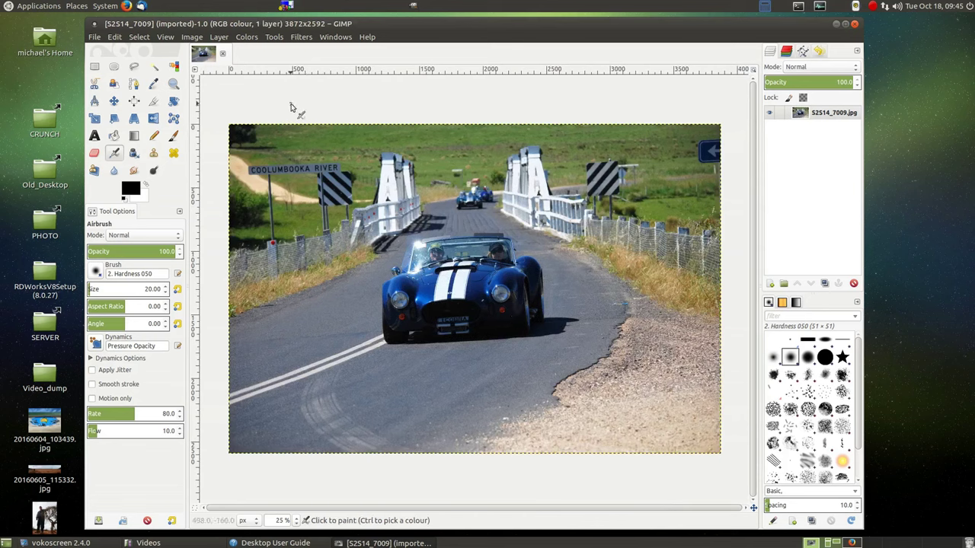
Scale the colour photo to 747×500 with a 500 px height, then zoom in
click(192, 37)
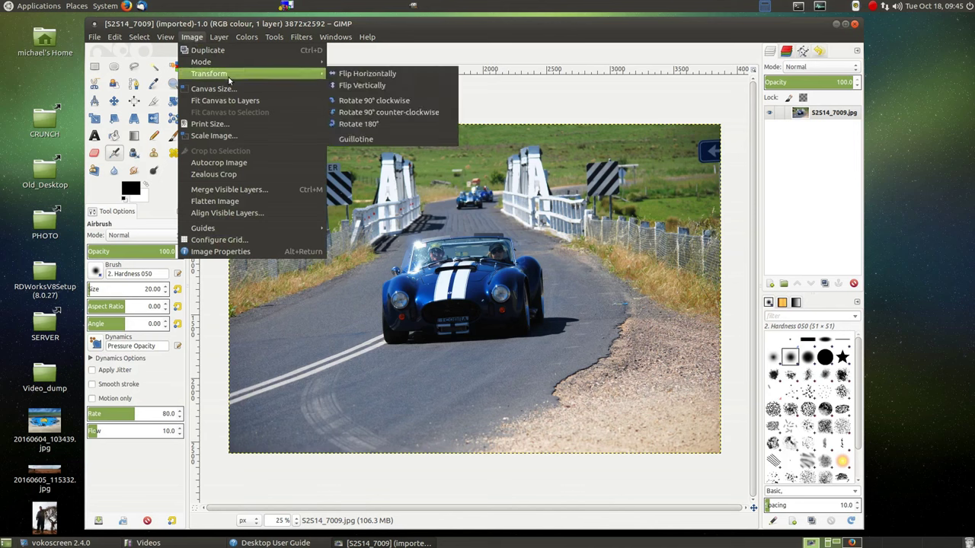
click(228, 137)
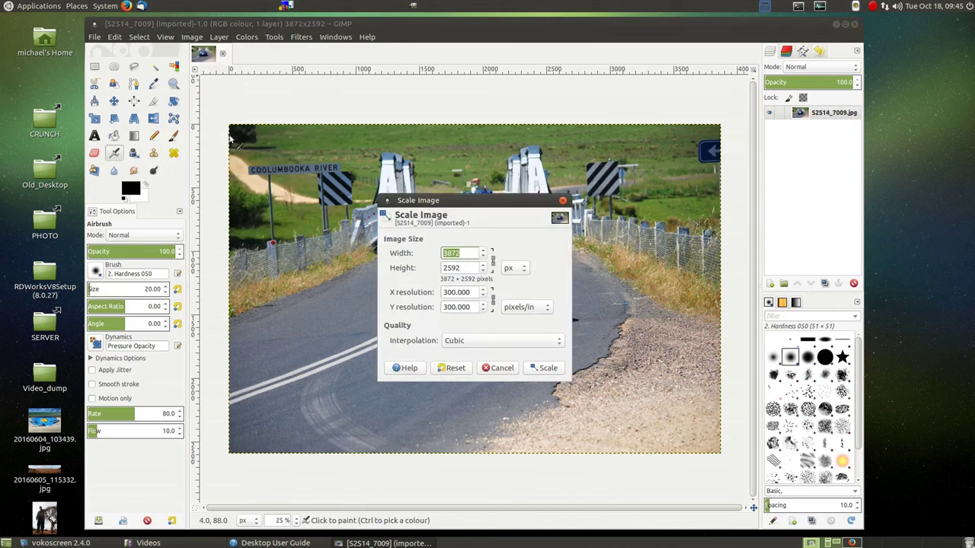
double_click(469, 268)
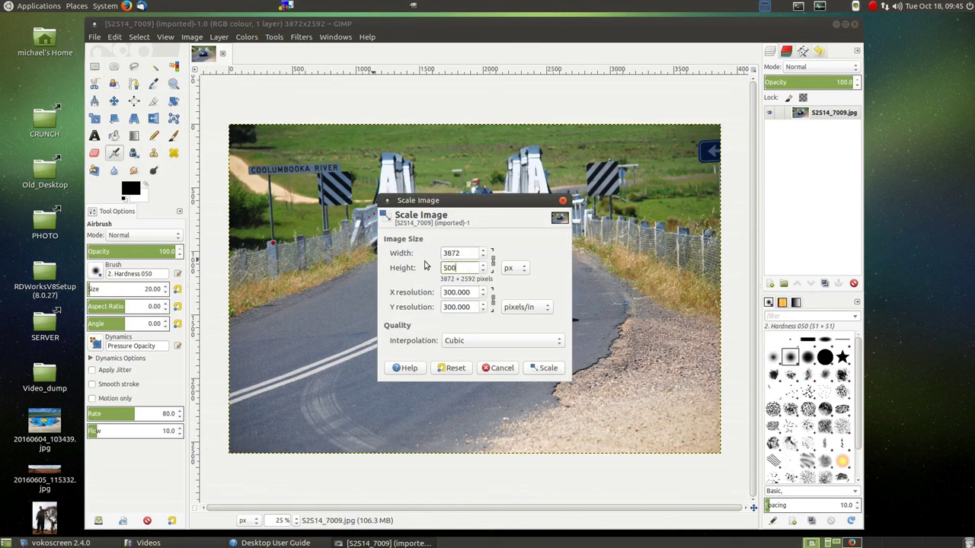
key(Return)
click(549, 369)
scroll(553, 367, up, 4)
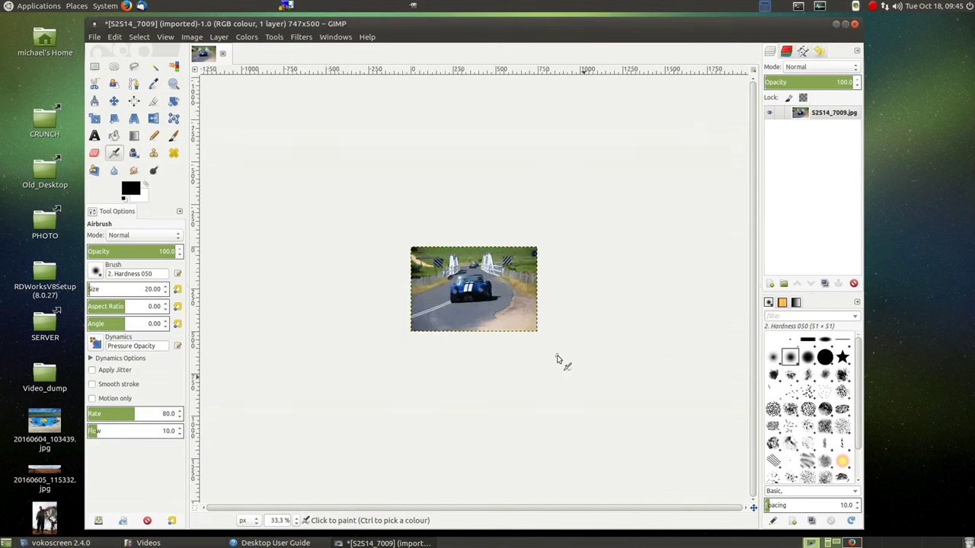
scroll(558, 360, up, 1)
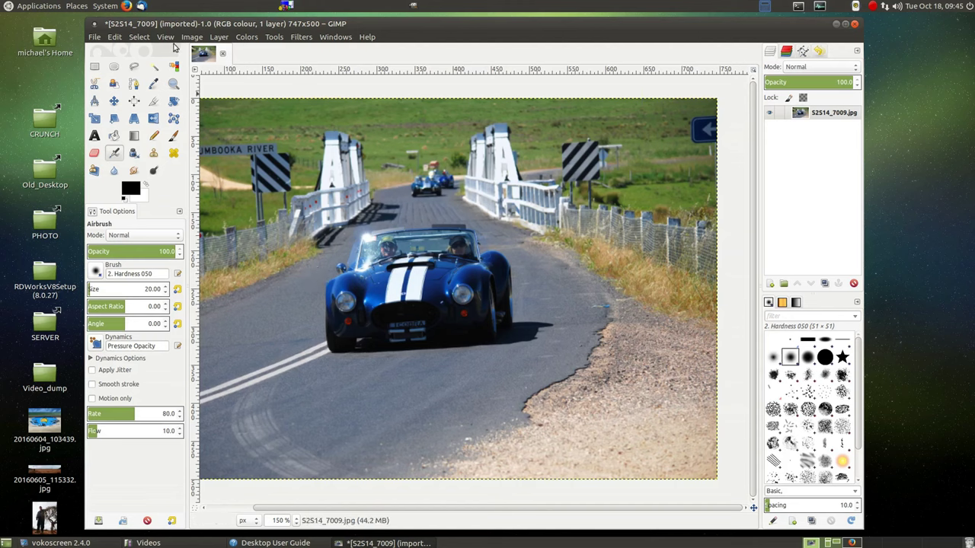
Open the Indexed colour conversion dialog from Image > Mode
click(192, 37)
mouse_move(202, 62)
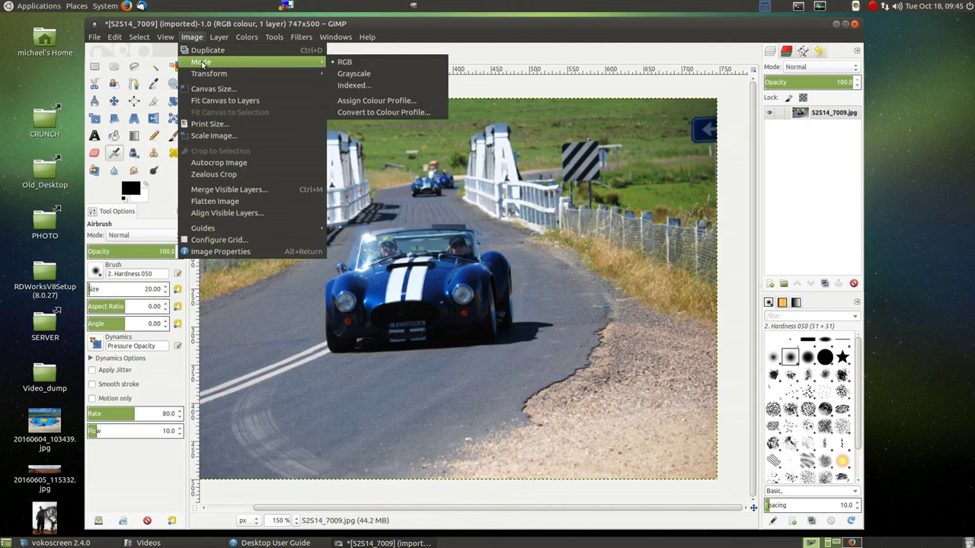
click(421, 87)
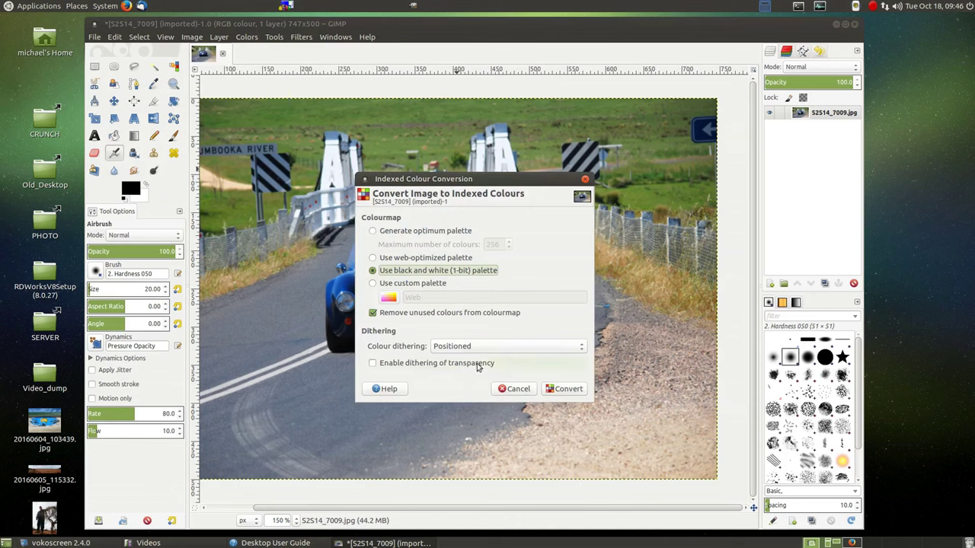
Apply the 1-bit conversion with Positioned dithering, then zoom in and pan to check the pattern
click(567, 389)
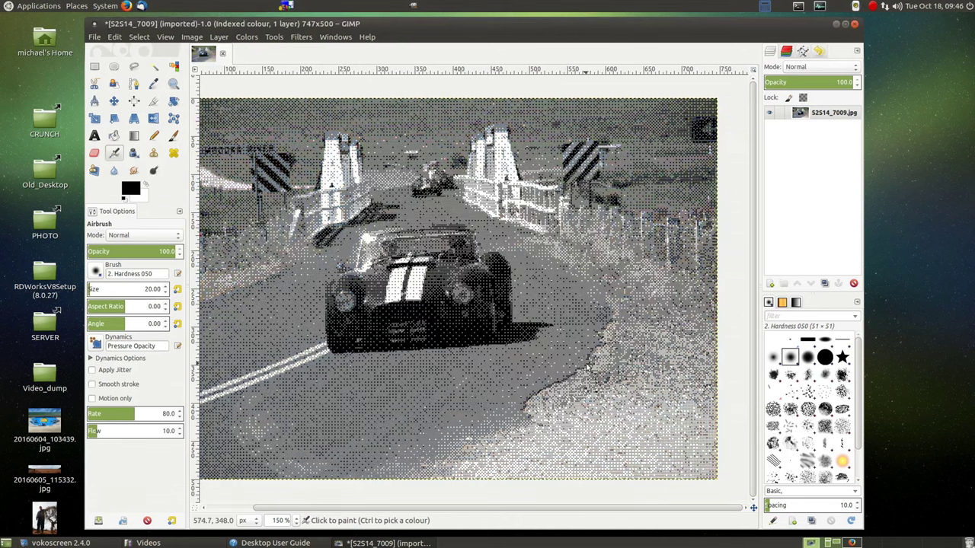
scroll(587, 368, up, 3)
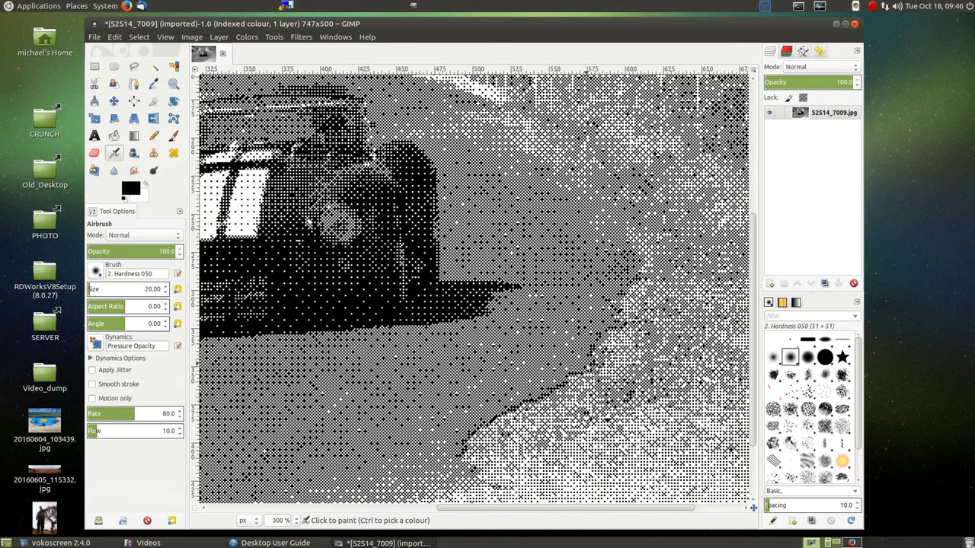
scroll(587, 369, up, 1)
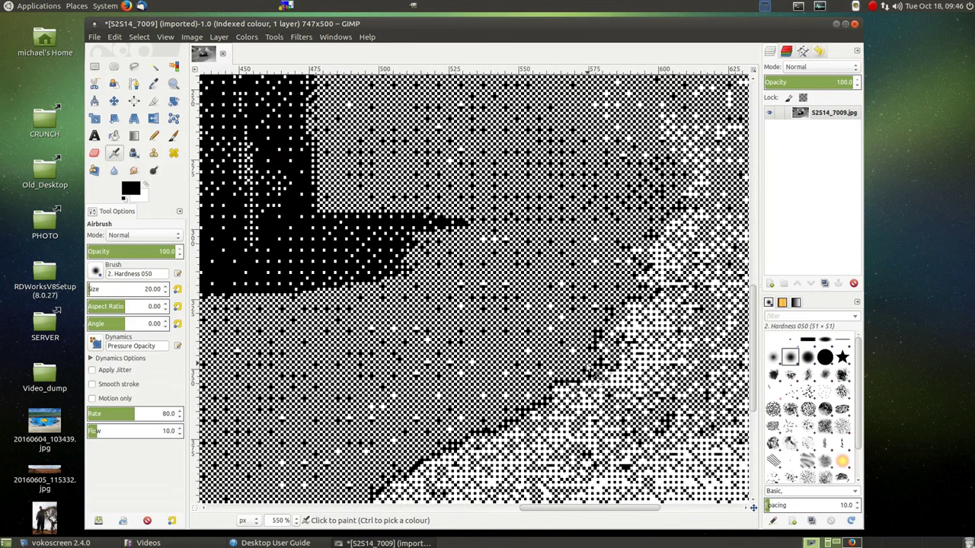
drag(633, 509, 401, 504)
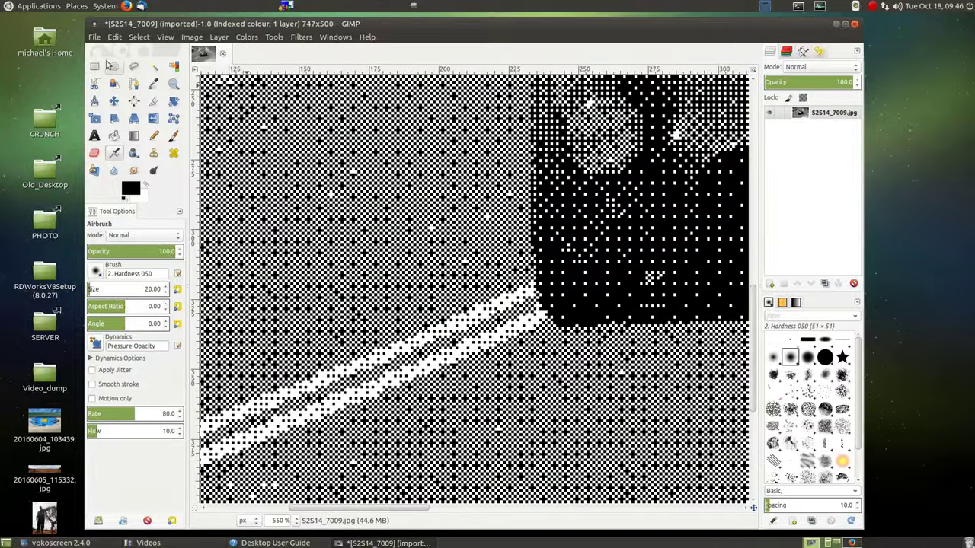
Export the dithered image to the Desktop as BW-500.jpg with default JPEG options
click(94, 37)
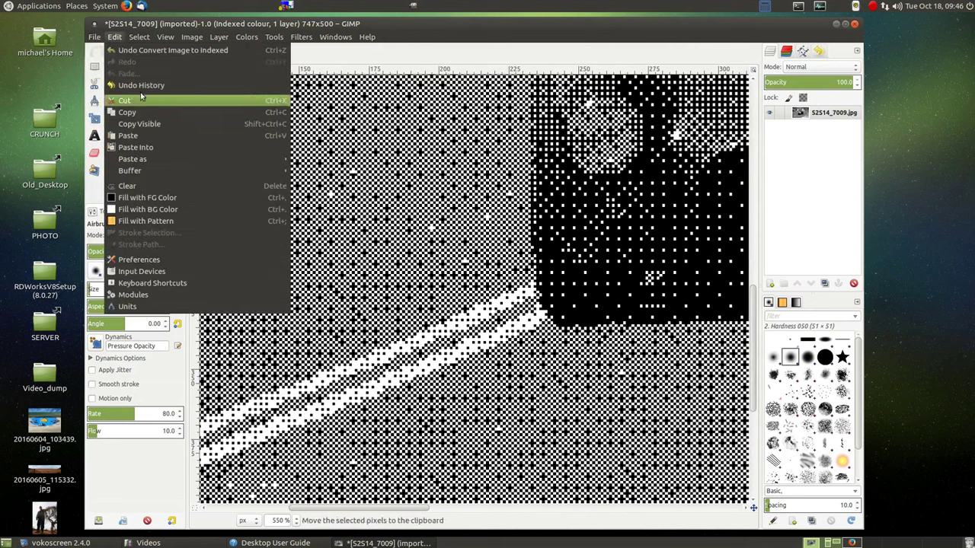
click(117, 186)
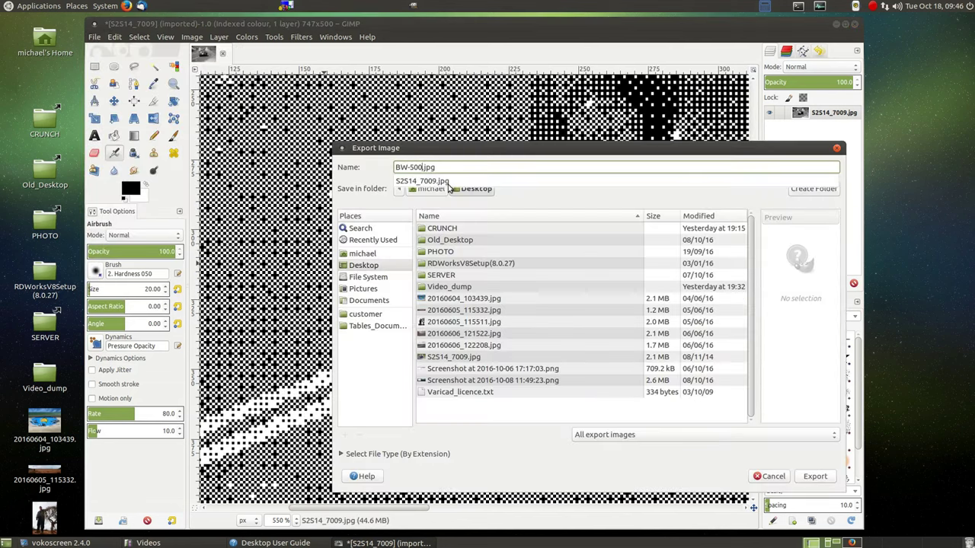
key(Return)
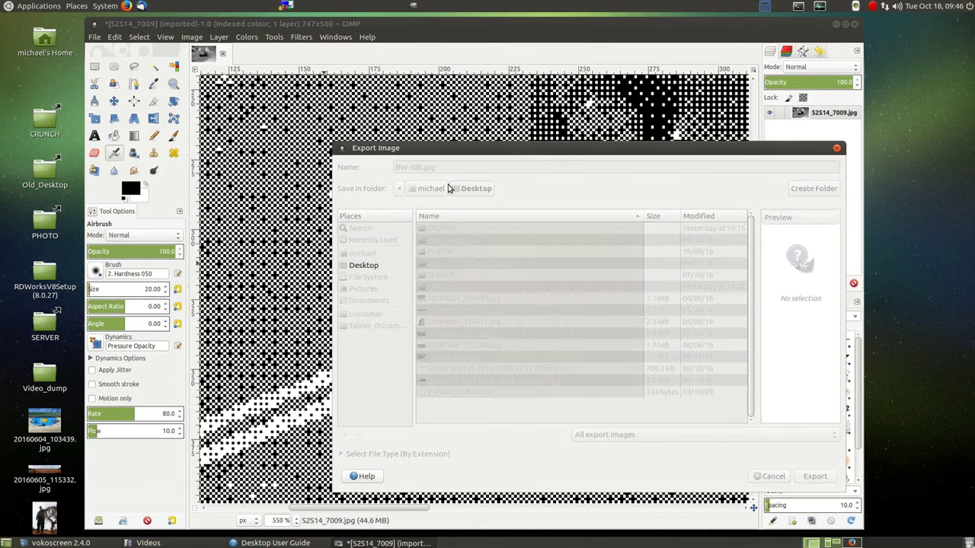
key(Return)
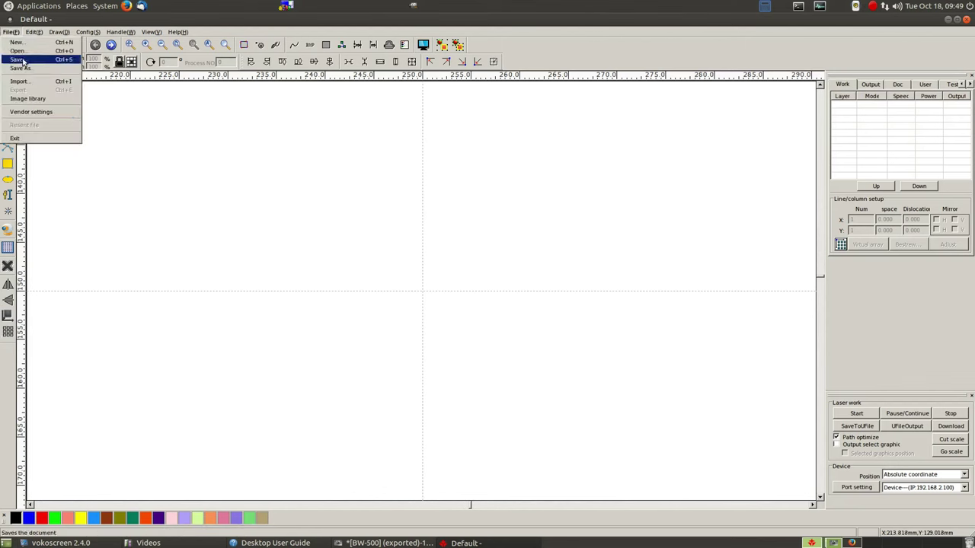
Import BW-500.jpg from the Desktop into the RDWorks work area
click(19, 81)
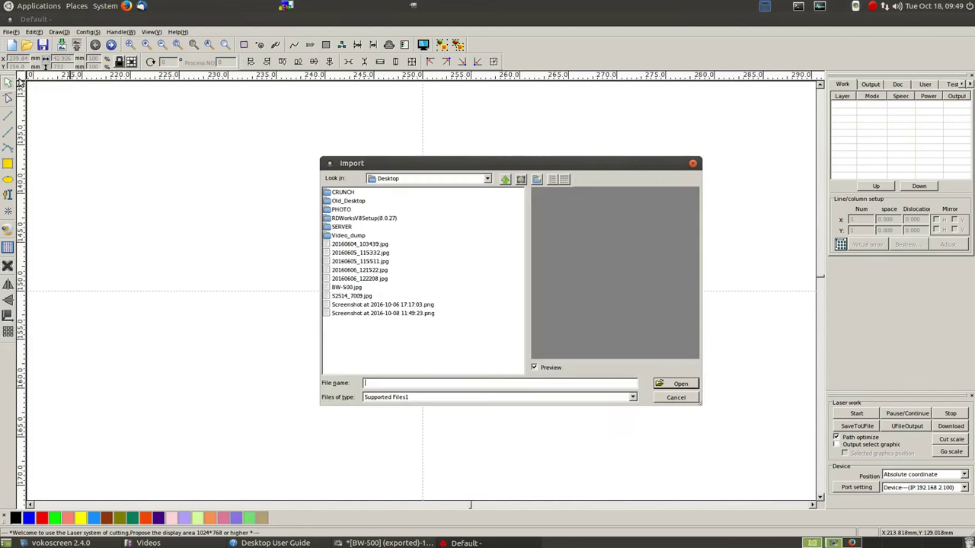
double_click(347, 287)
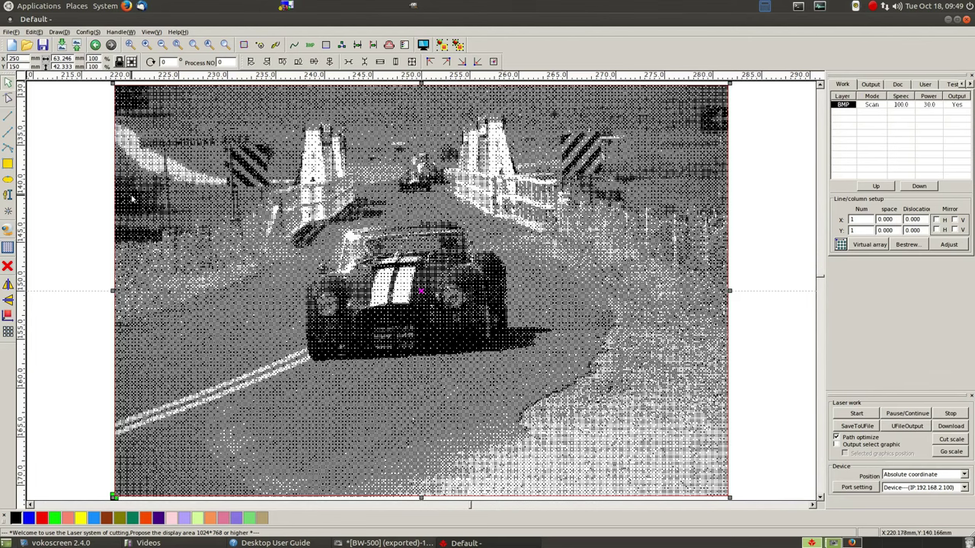
Place the car bitmap in the page's lower-left corner and enlarge it to about 134.66 × 90.139 mm
scroll(131, 199, down, 3)
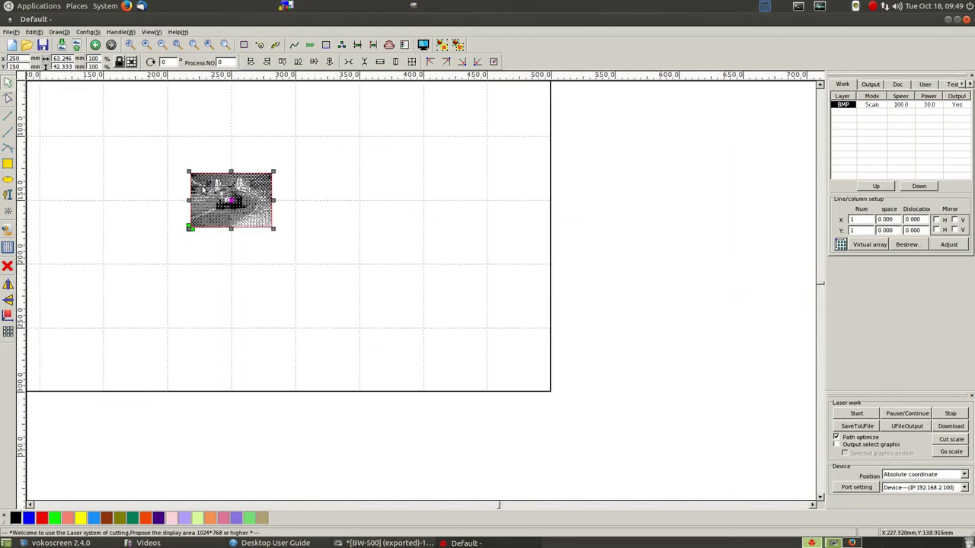
click(821, 86)
click(820, 86)
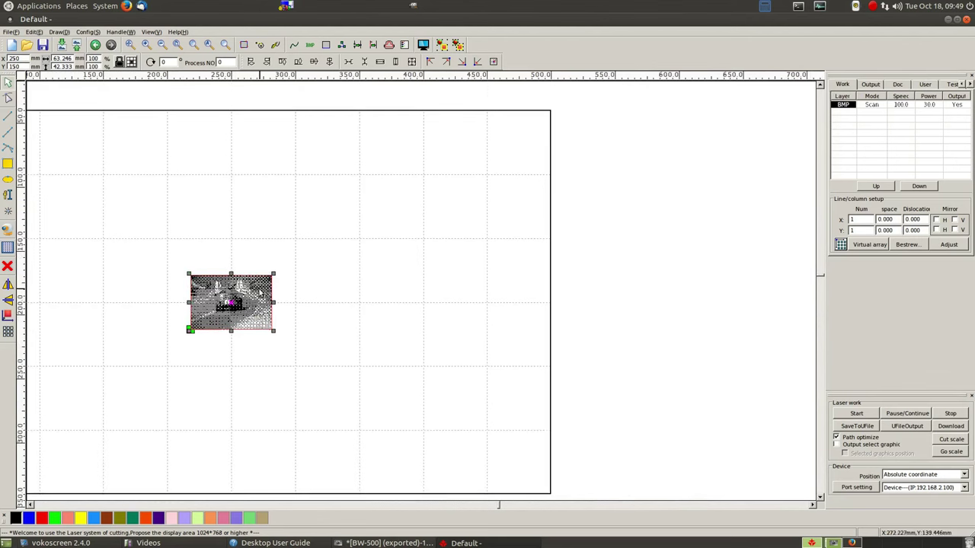
drag(222, 295, 96, 427)
click(31, 505)
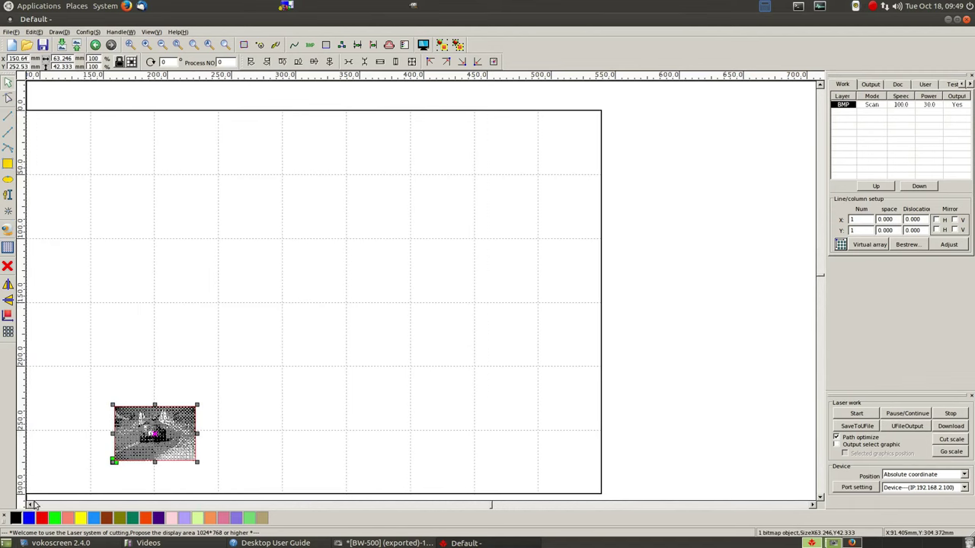
drag(166, 439, 102, 451)
click(30, 505)
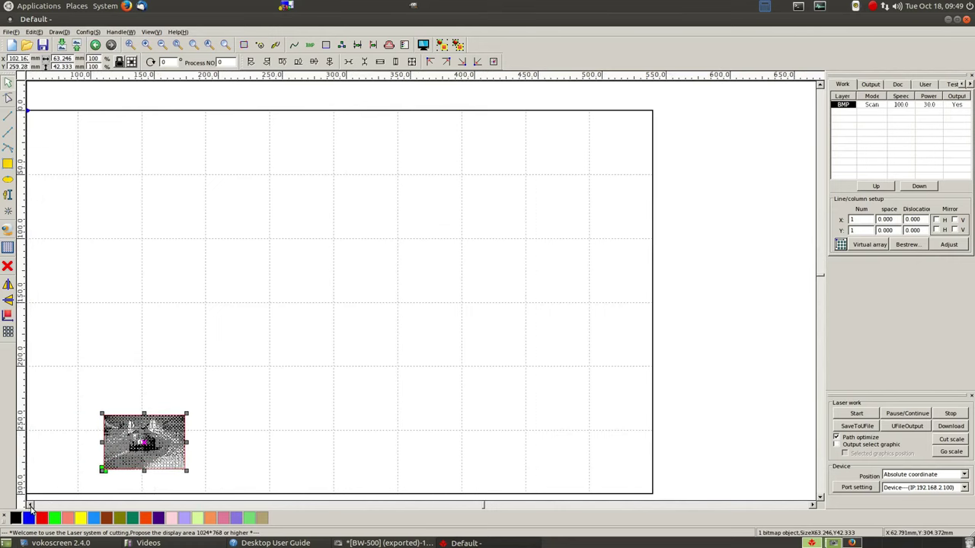
click(31, 505)
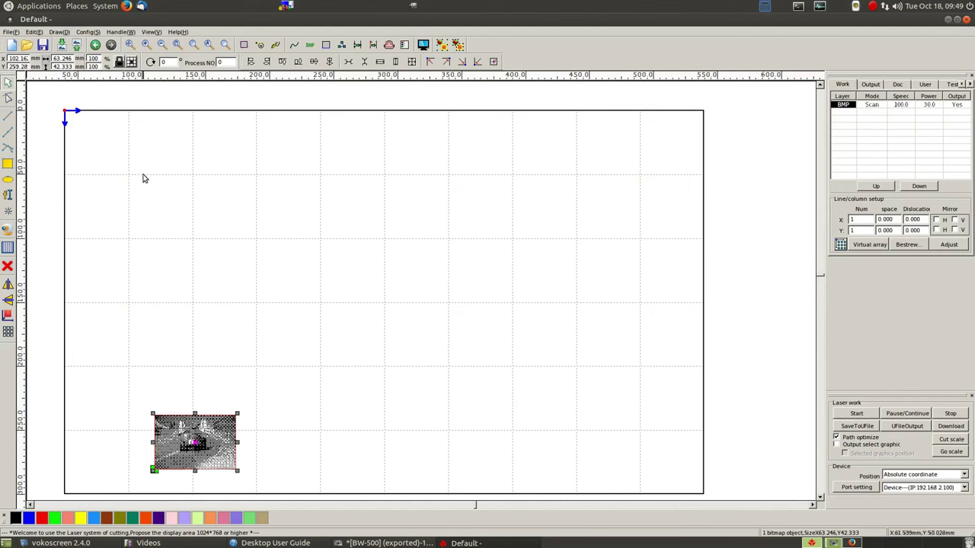
drag(163, 429, 114, 467)
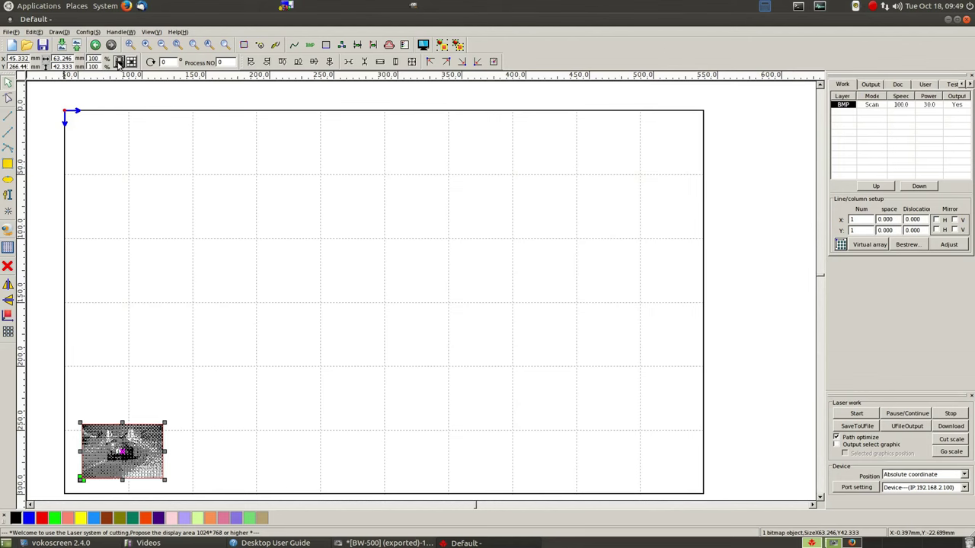
drag(164, 423, 274, 363)
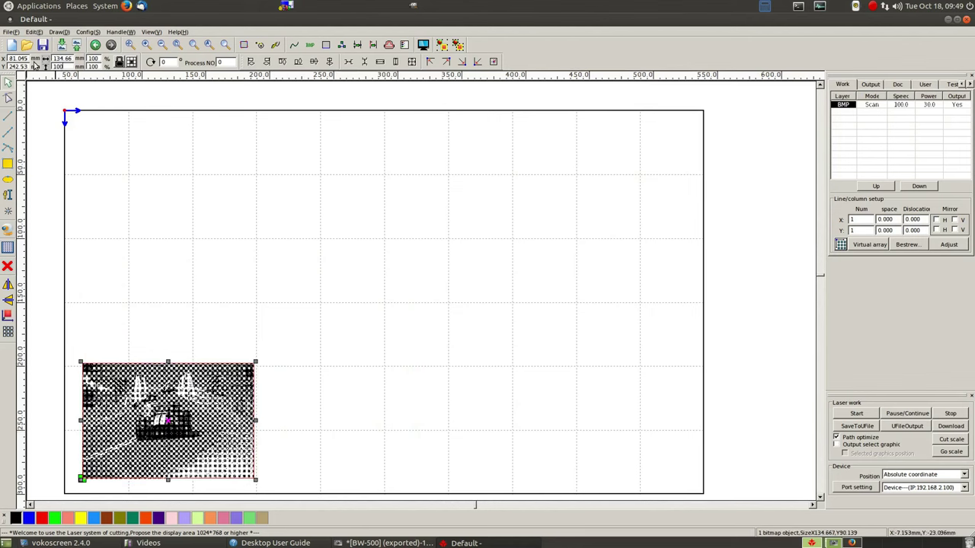
Set the car bitmap width to 149.4 mm and zoom in to inspect the dither pattern
text(149.4)
key(Tab)
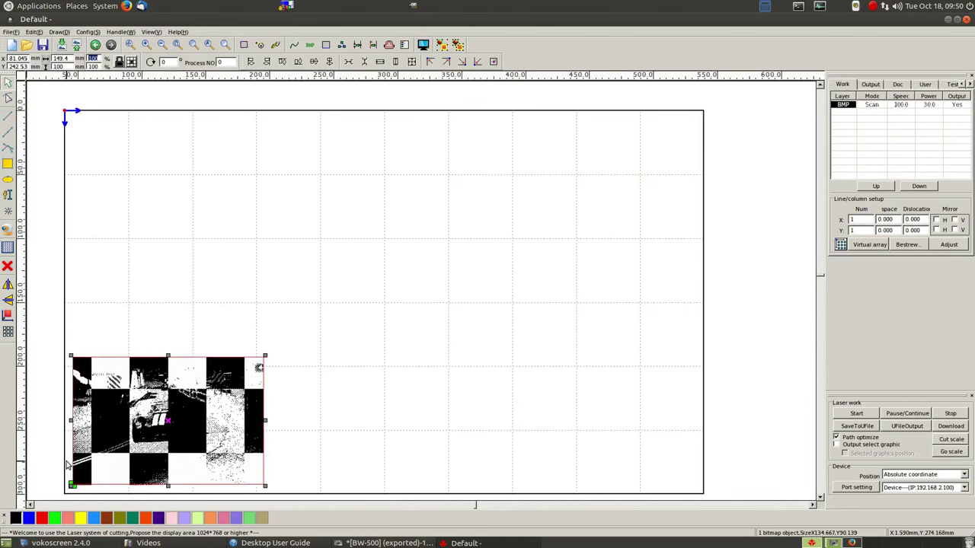
scroll(61, 469, up, 3)
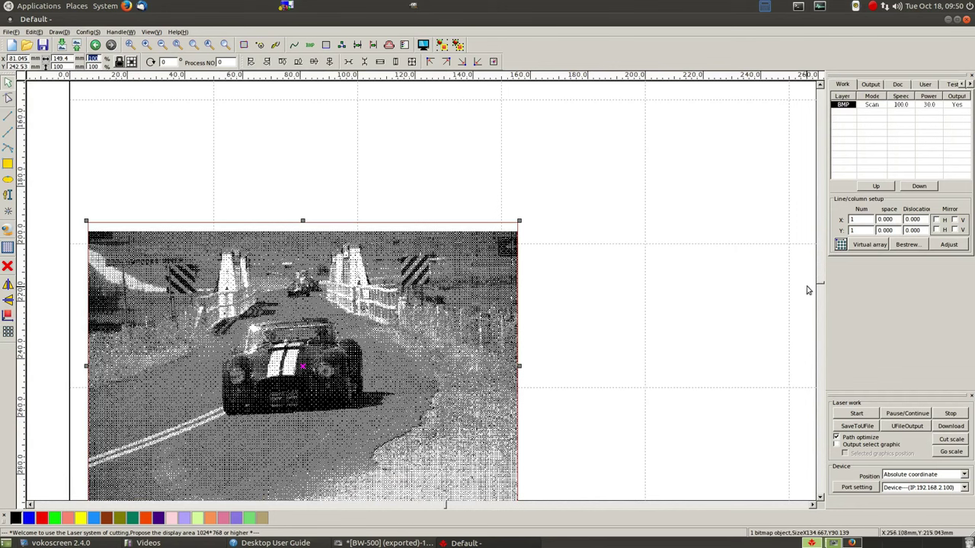
drag(819, 283, 819, 285)
scroll(267, 303, up, 2)
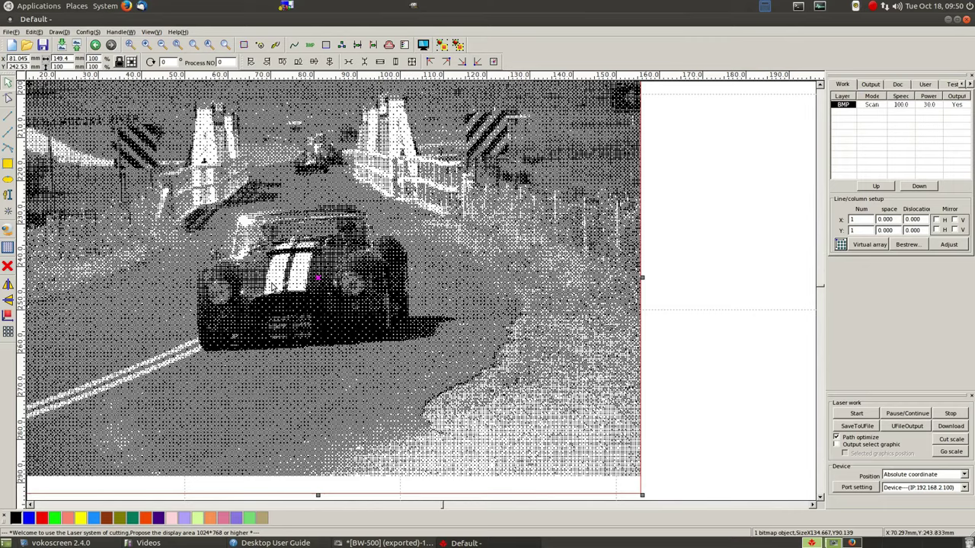
scroll(272, 286, up, 2)
scroll(272, 286, up, 2)
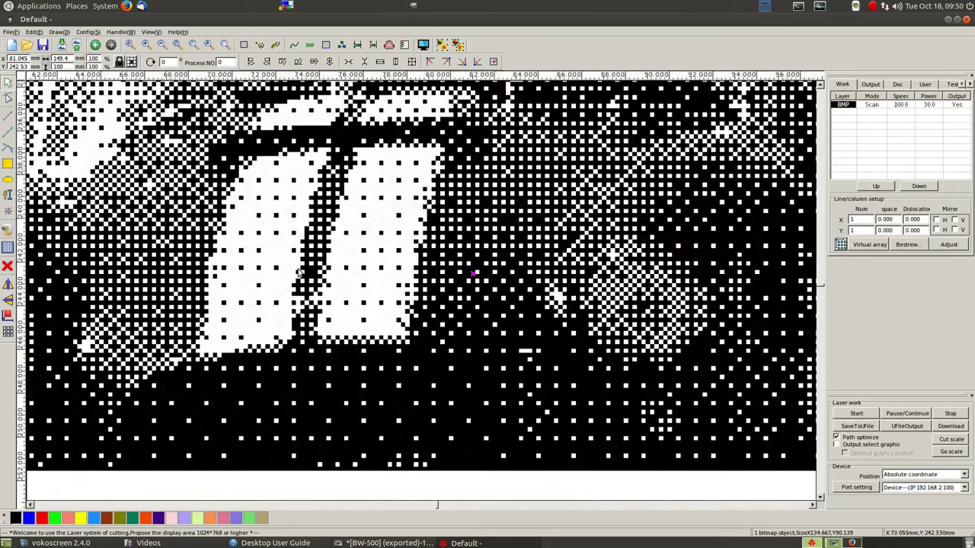
scroll(374, 254, down, 3)
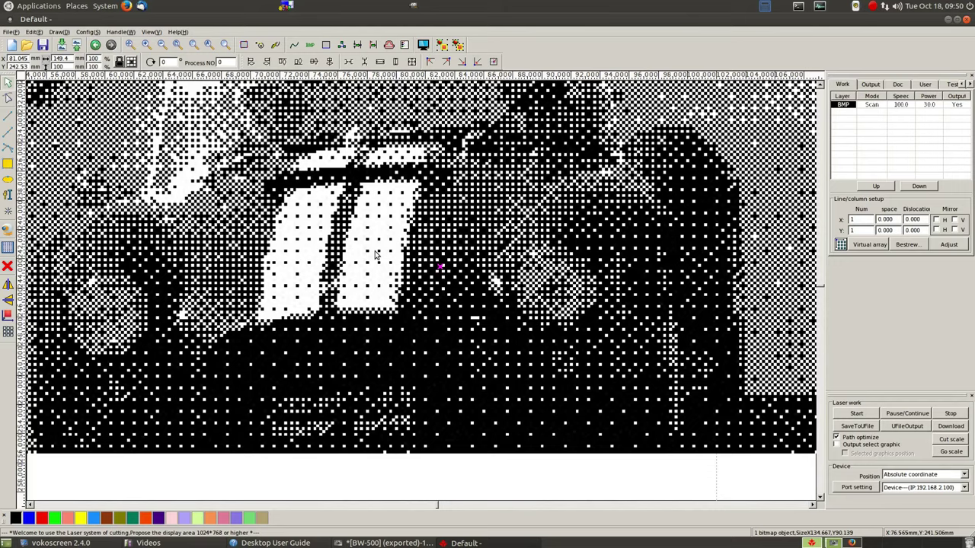
scroll(375, 254, down, 2)
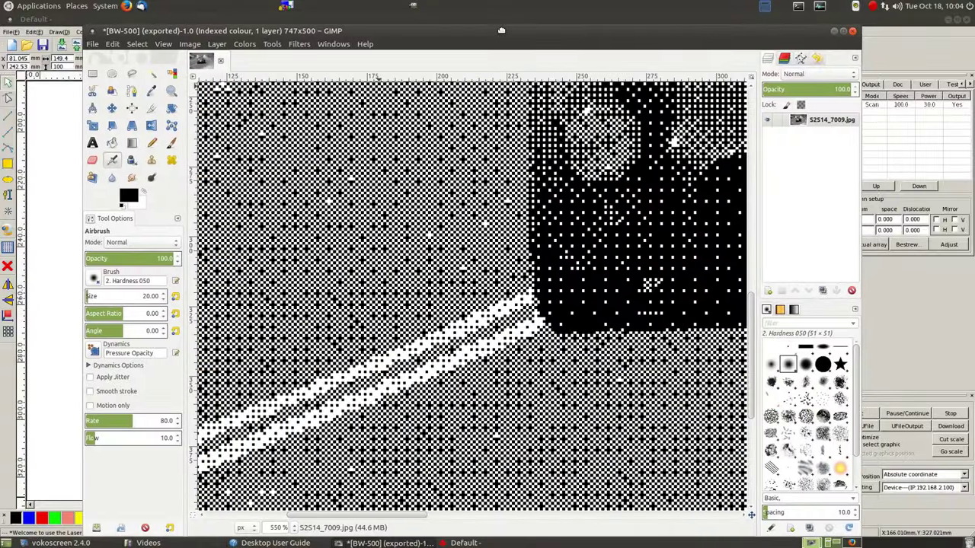
Undo the 1-bit indexed conversion and the 747×500 downscale, restoring the 3872×2592 colour photo
key(minus)
key(minus)
key(minus)
key(minus)
key(minus)
key(minus)
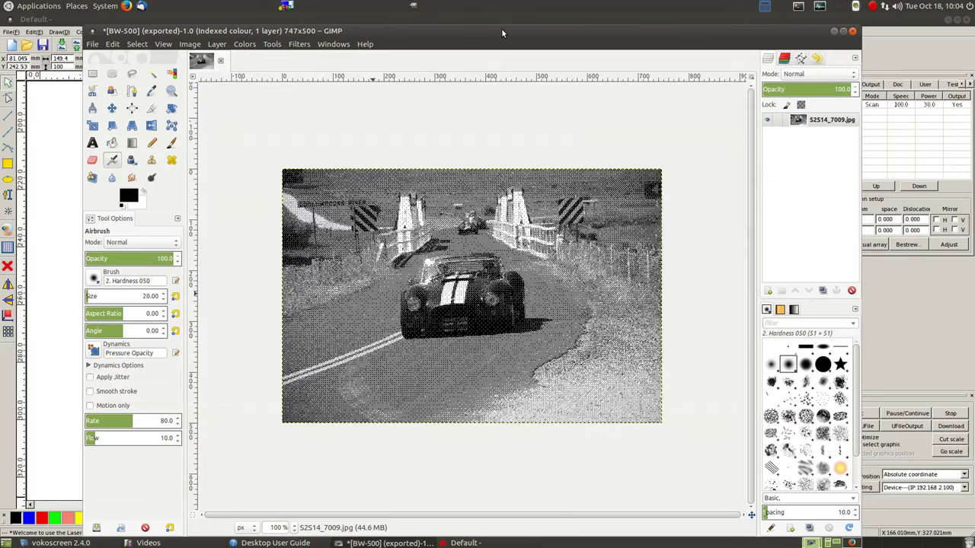
key(ctrl+z)
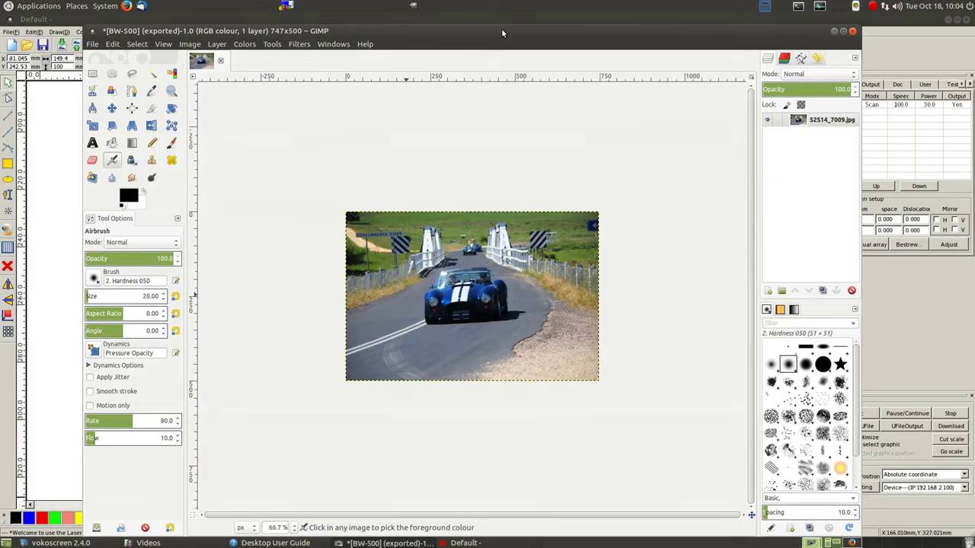
key(ctrl+z)
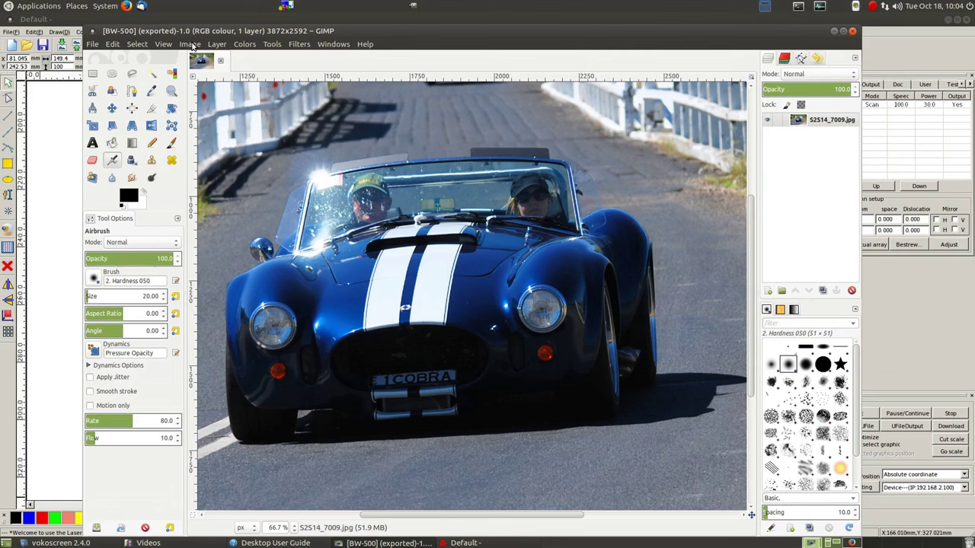
click(190, 45)
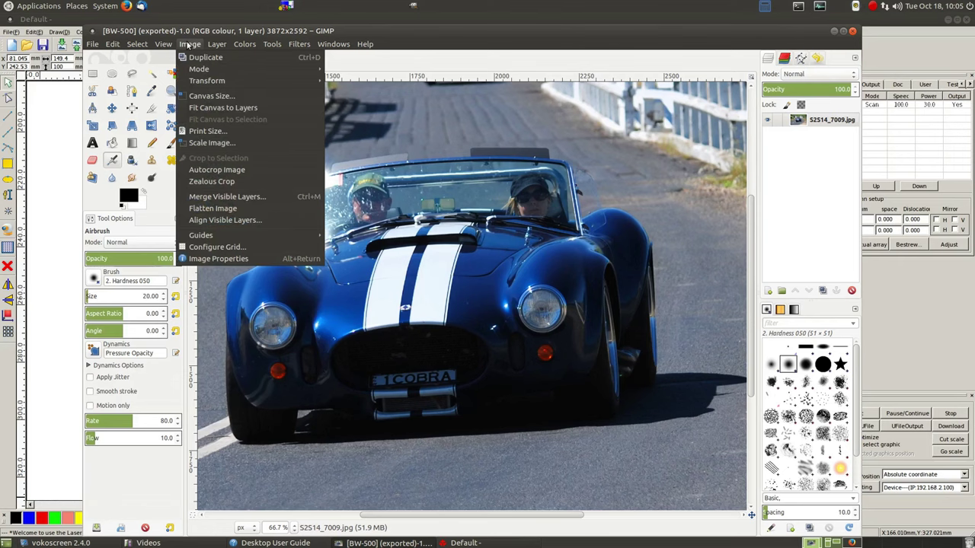
Scale the image to 1494×1000 pixels by entering 200/.2 as the height
click(232, 144)
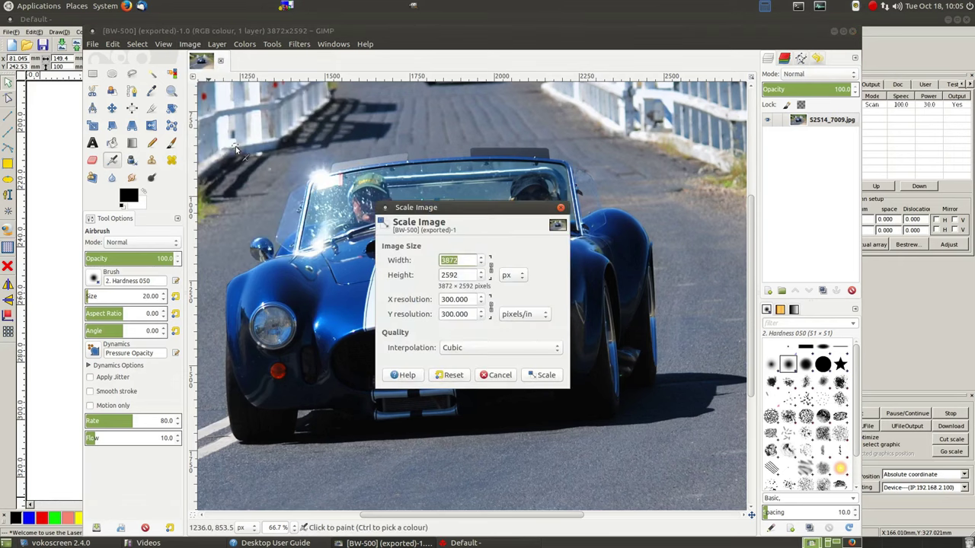
key(Tab)
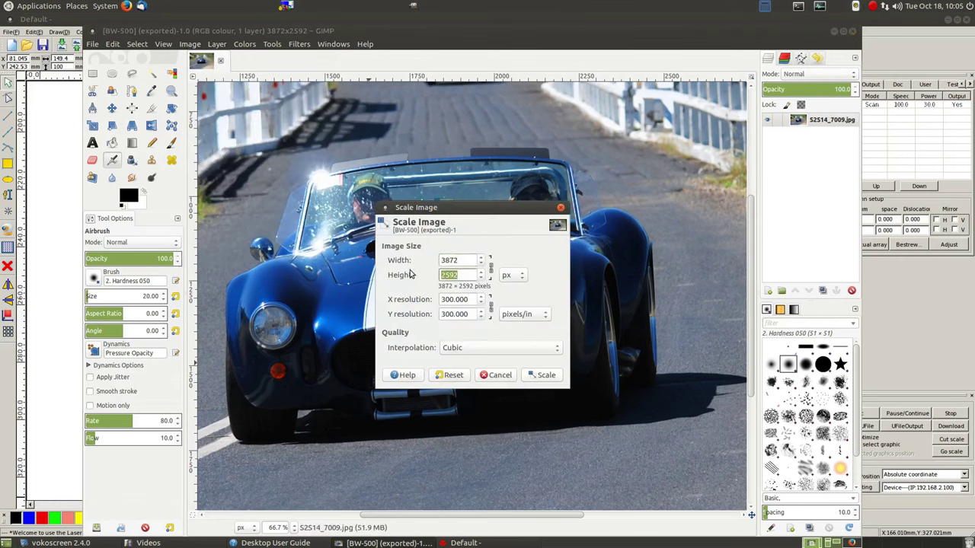
text(200/.2)
key(Return)
click(543, 374)
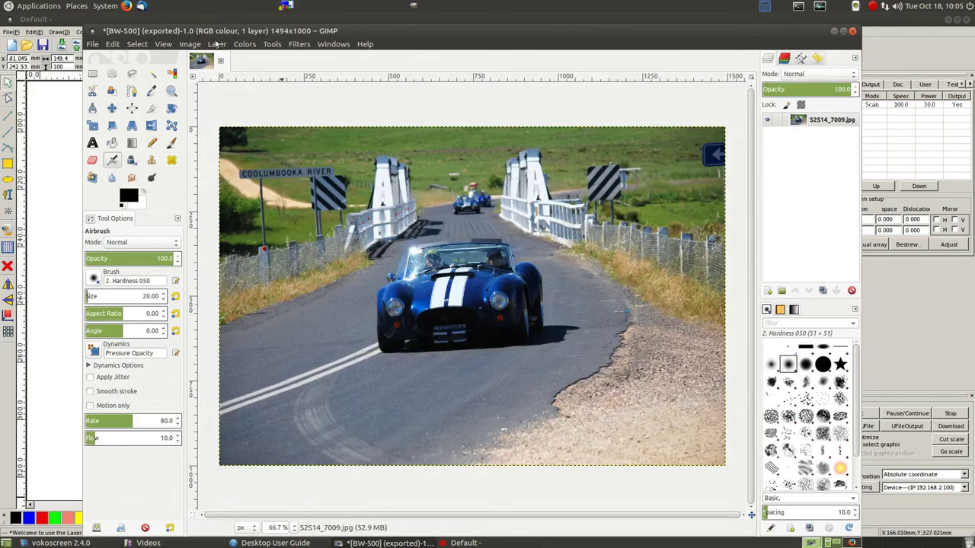
Convert the 1494×1000 photo to indexed mode using the 1-bit black-and-white palette and Positioned dithering
click(195, 44)
mouse_move(196, 73)
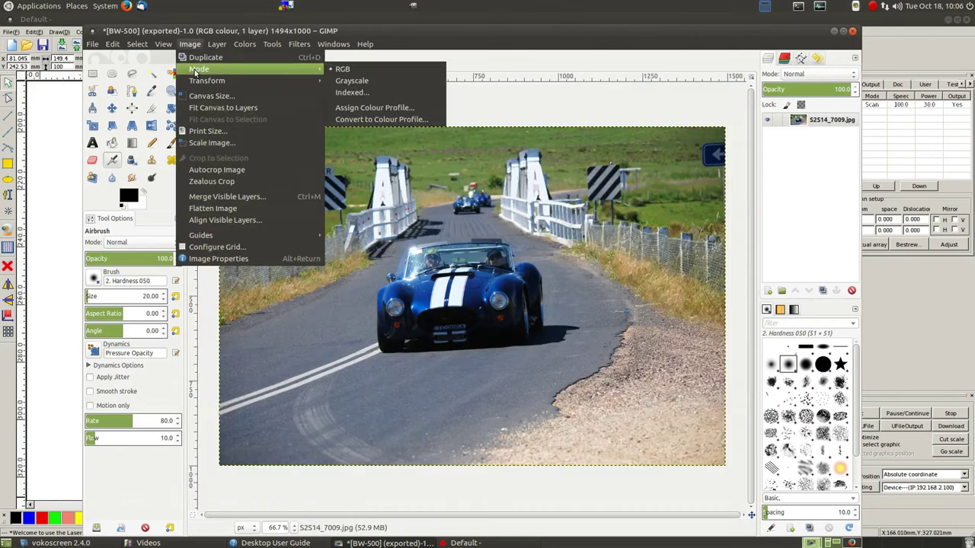
click(352, 92)
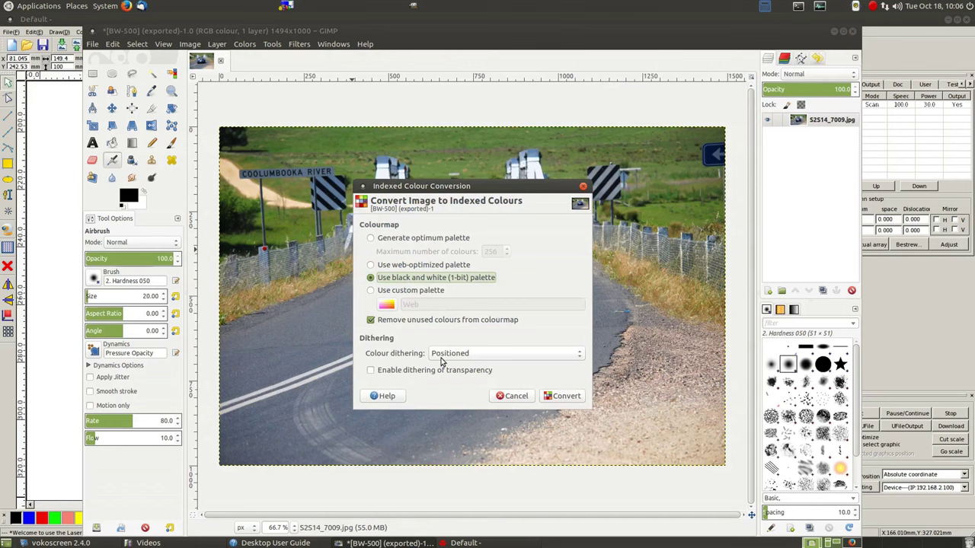
click(493, 355)
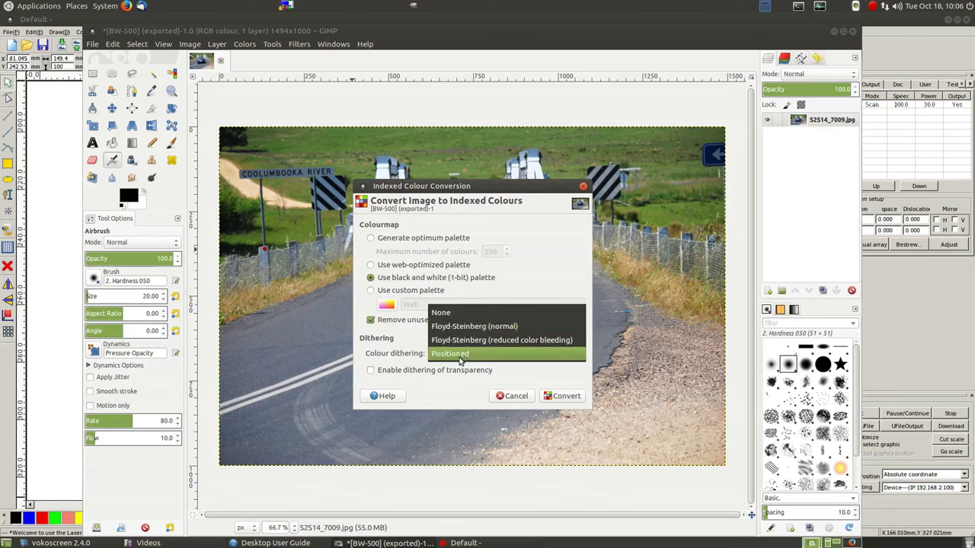
click(460, 355)
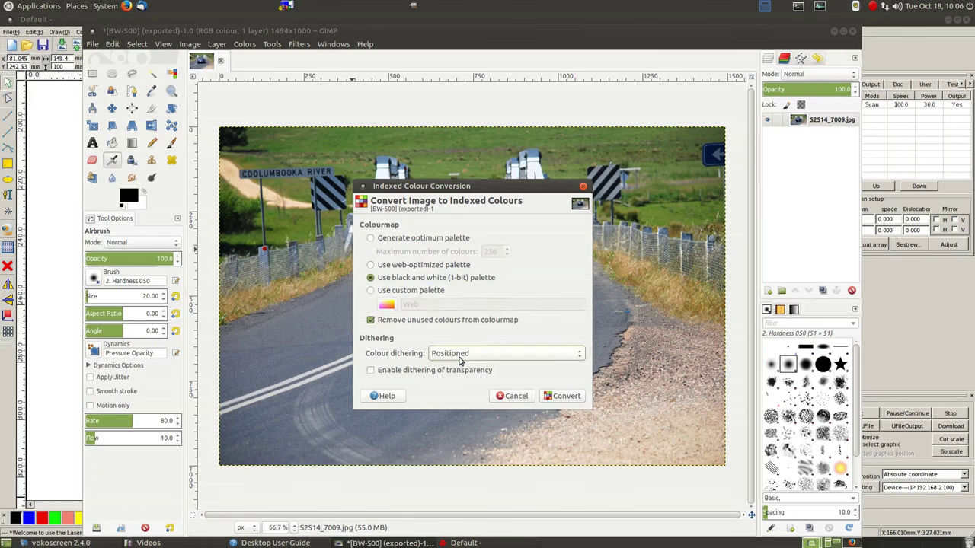
click(564, 399)
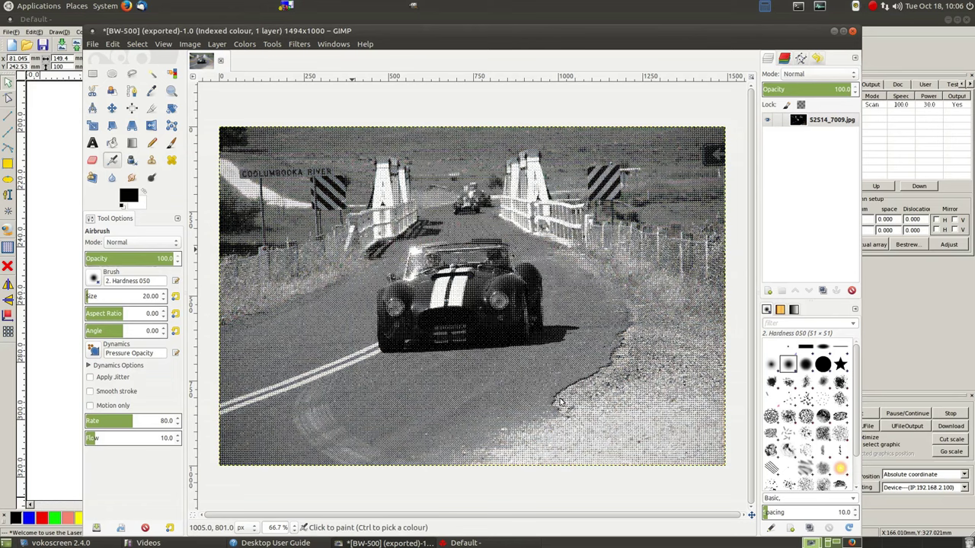
Export the dithered image to the Desktop as BW-1000.jpg with the default JPEG options
key(ctrl+shift+e)
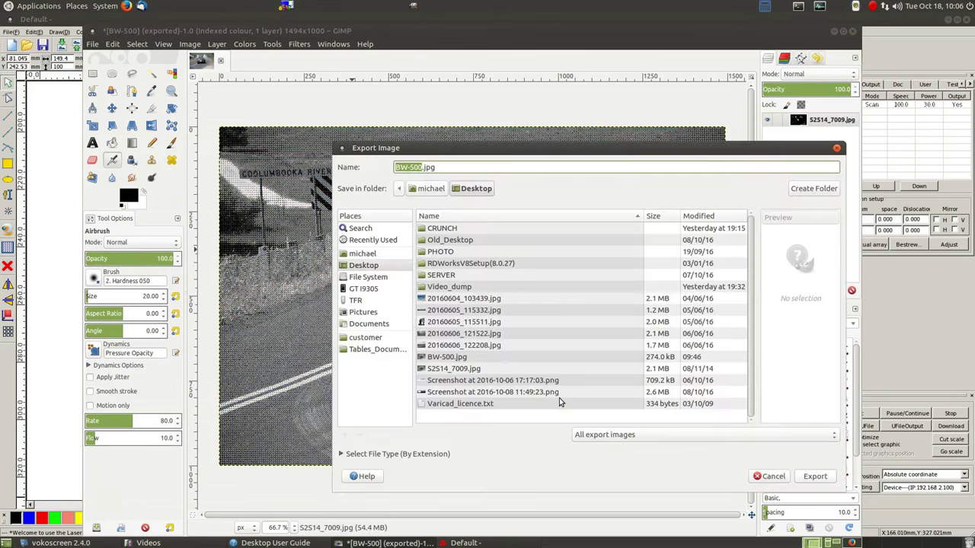
click(419, 167)
key(Left)
key(Left)
key(Left)
key(Delete)
text(10)
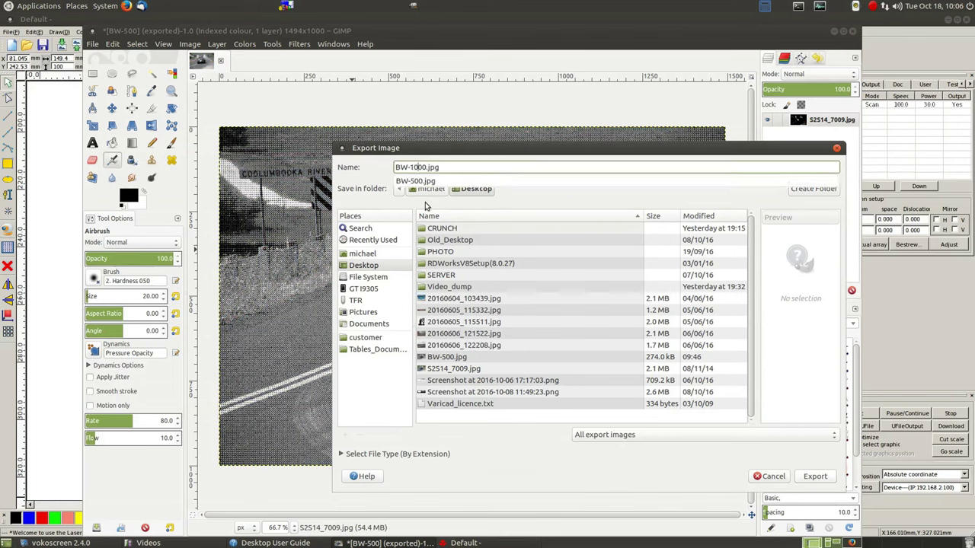
key(Return)
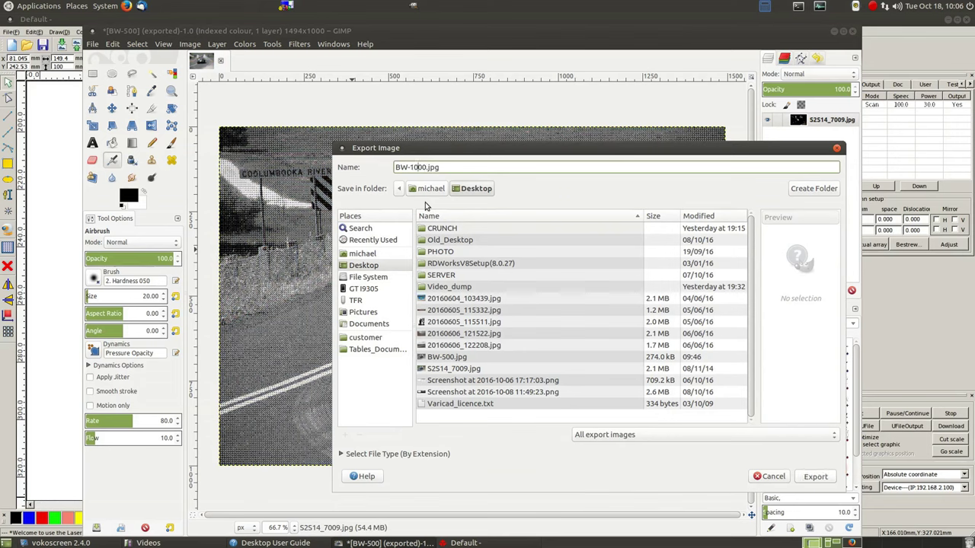
key(Return)
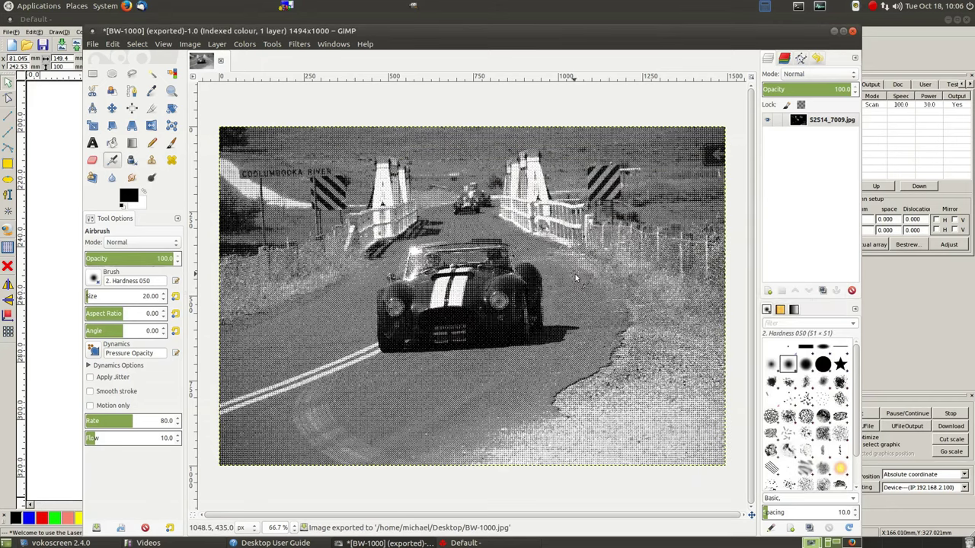
click(833, 31)
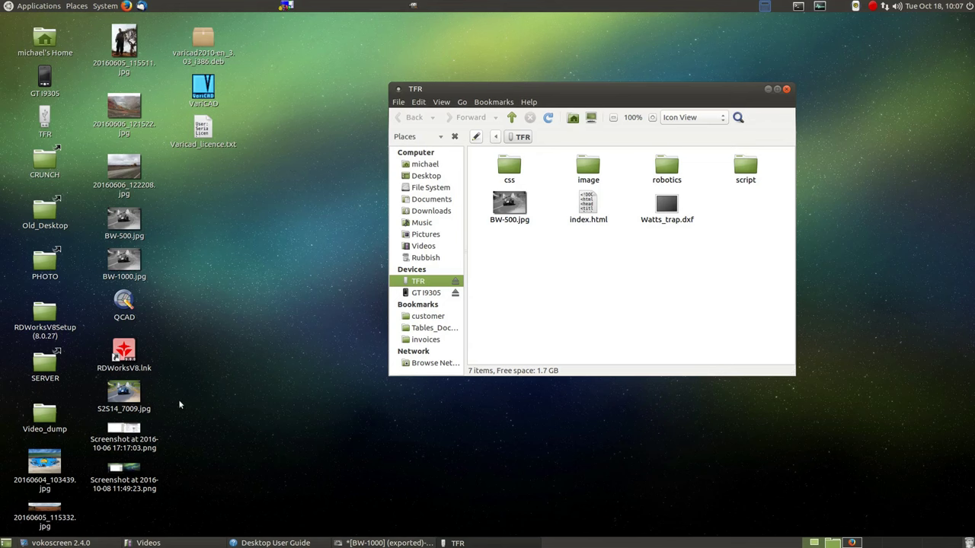
Copy BW-1000.jpg from the desktop onto the TFR drive, then eject the drive
click(142, 269)
drag(143, 269, 518, 264)
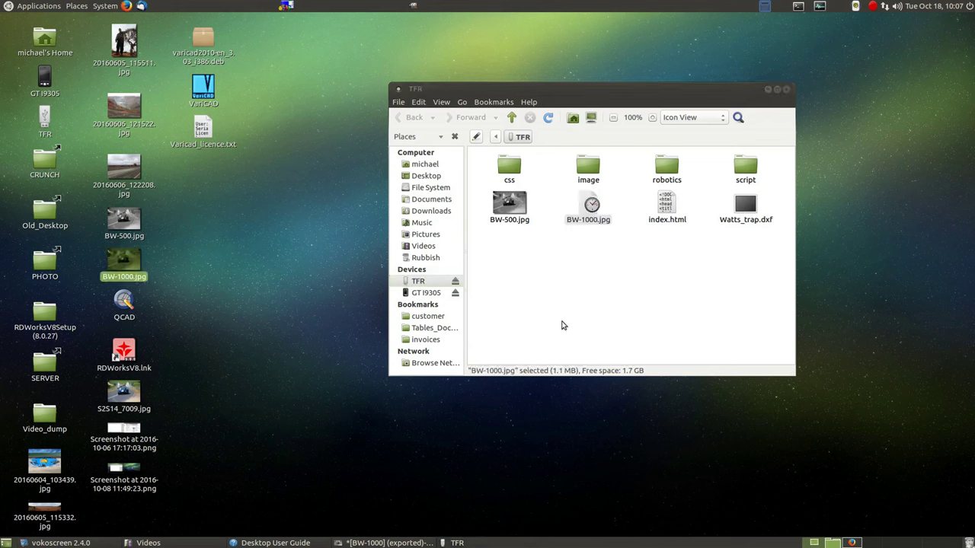
click(456, 283)
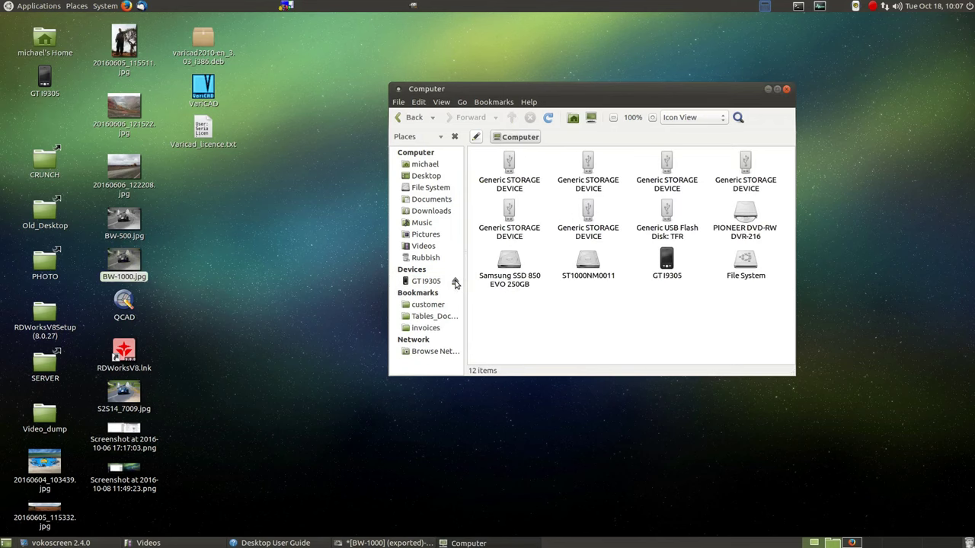